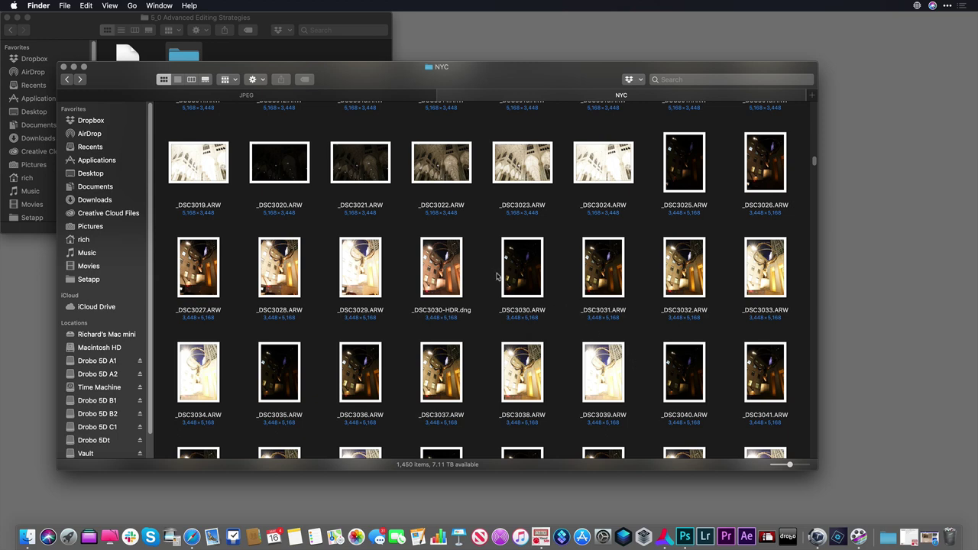
Select the five exposures _DSC3030 to _DSC3034 in Finder and drop them on Aurora HDR 2019
{"action": "left_click_drag", "start_coordinate": [489, 265], "coordinate": [756, 294]}
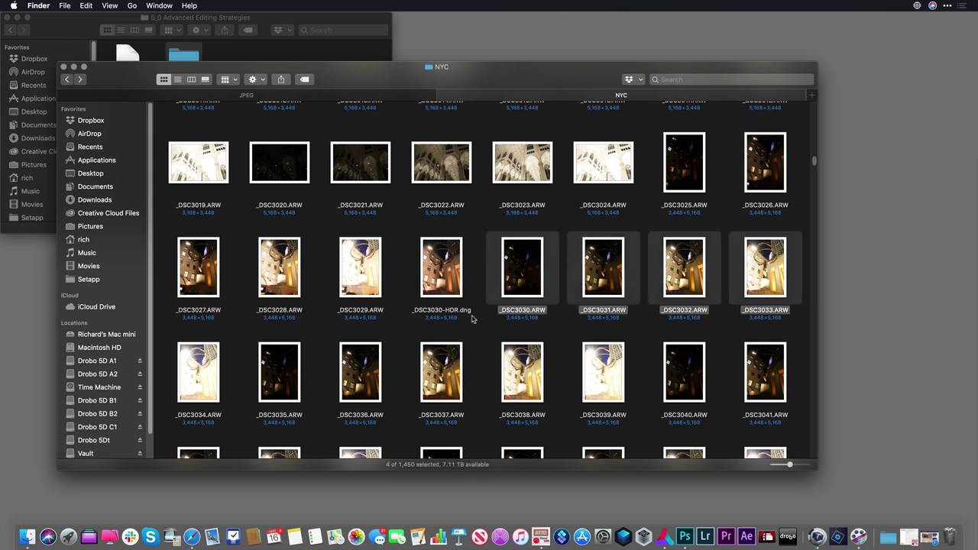
{"action": "left_click", "coordinate": [198, 380], "text": "super"}
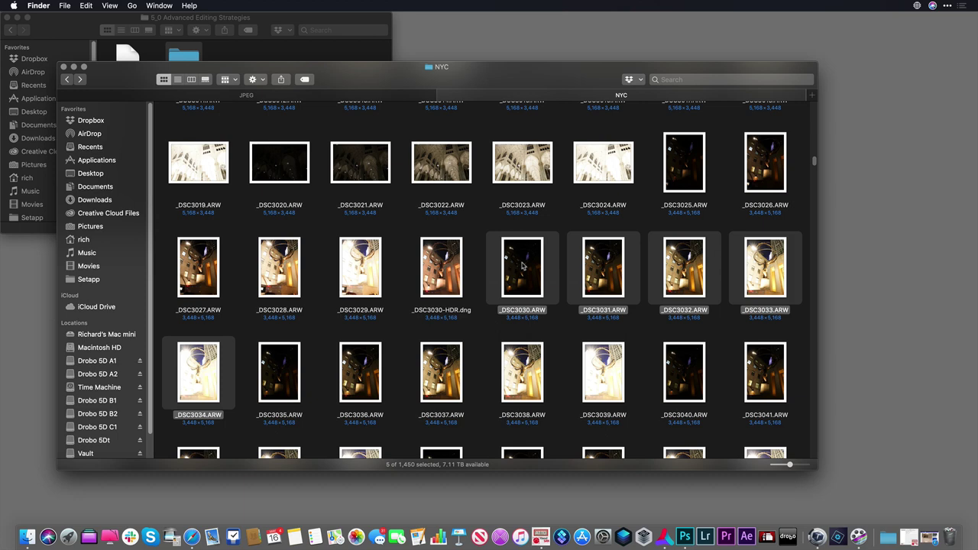
{"action": "left_click_drag", "start_coordinate": [764, 264], "coordinate": [669, 539]}
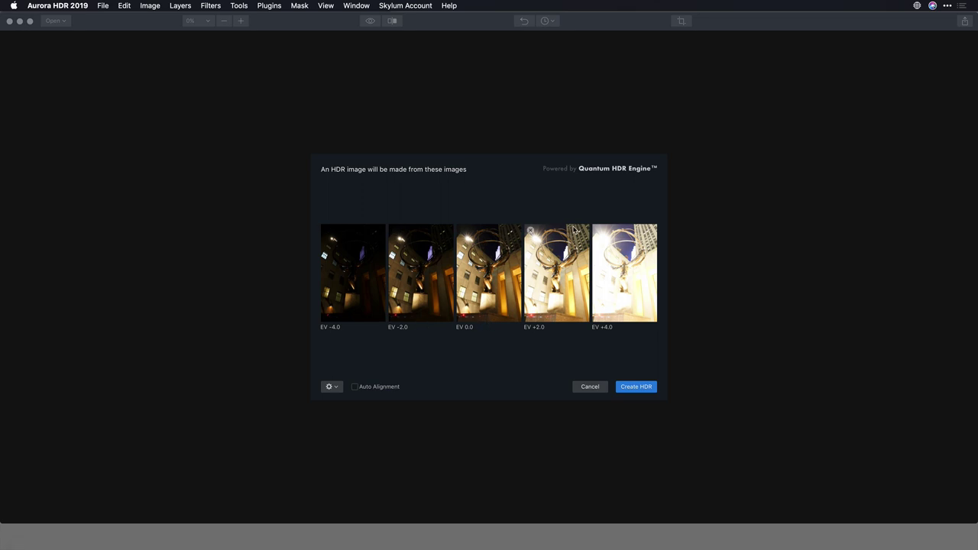
Merge the five exposures with Auto Alignment enabled and enlarge the Aurora window
{"action": "left_click", "coordinate": [354, 387]}
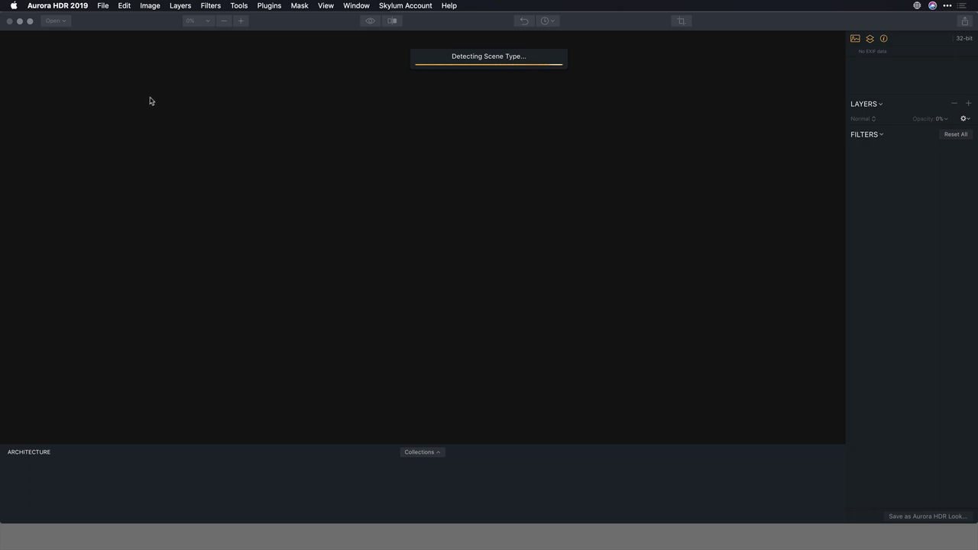
{"action": "left_click", "coordinate": [31, 24]}
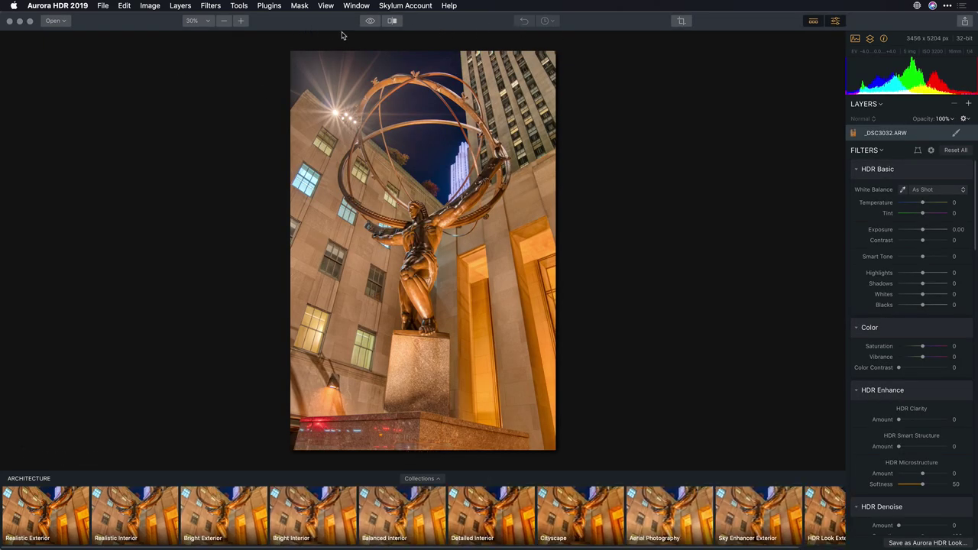
Hide the presets filmstrip, try HDR Clarity, then reset Clarity and Smart Structure to 0
{"action": "left_click", "coordinate": [813, 20]}
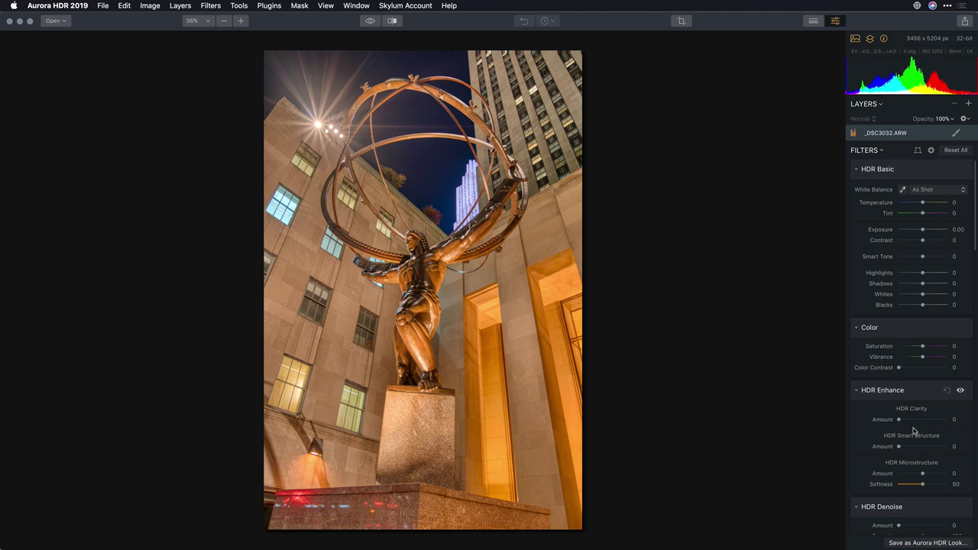
{"action": "left_click_drag", "start_coordinate": [900, 420], "coordinate": [954, 451]}
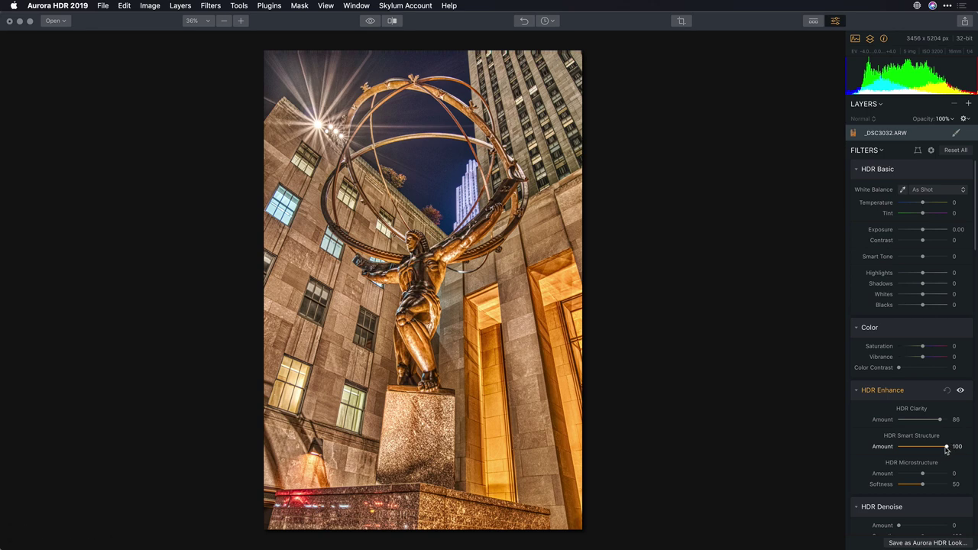
{"action": "double_click", "coordinate": [946, 447]}
{"action": "double_click", "coordinate": [940, 420]}
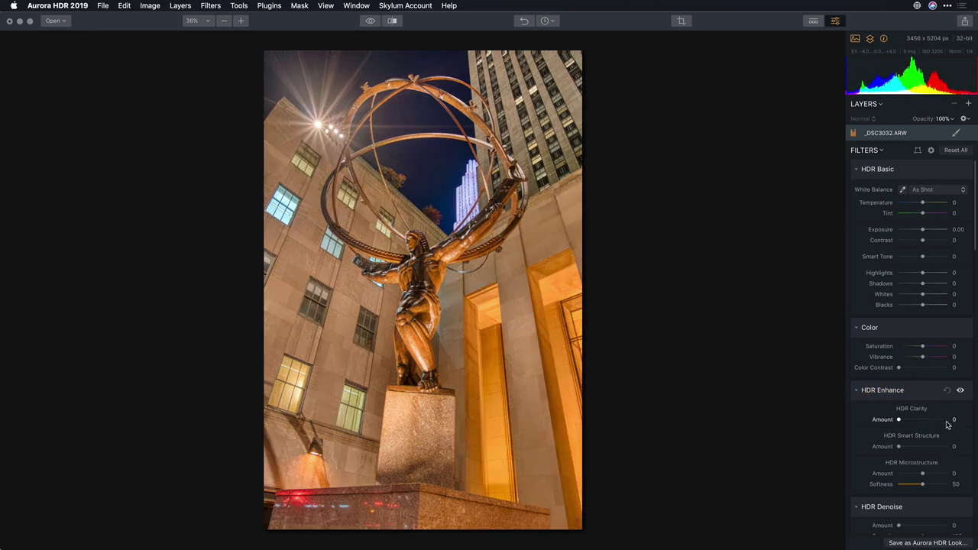
In HDR Basic, set Smart Tone -75, Highlights -100 and Shadows 31
{"action": "left_click_drag", "start_coordinate": [922, 256], "coordinate": [903, 257]}
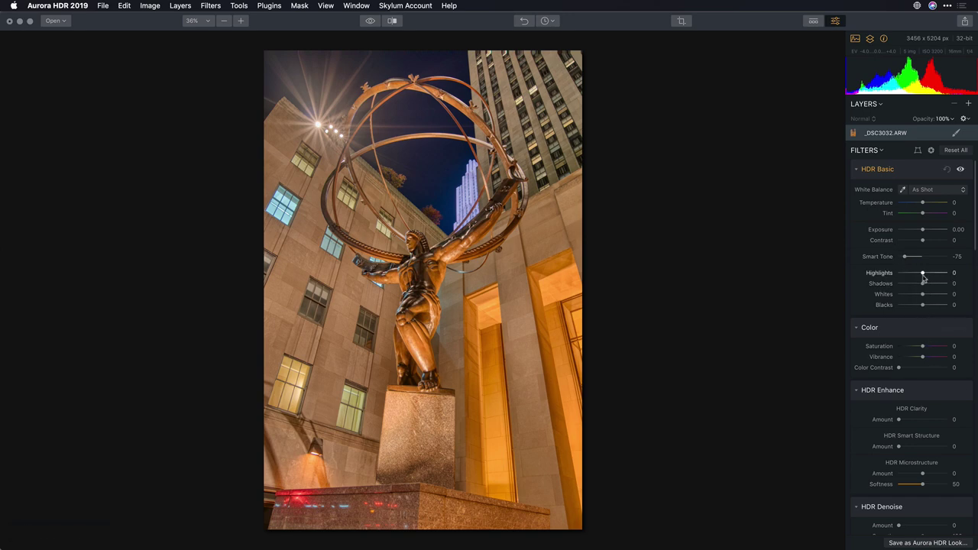
{"action": "left_click_drag", "start_coordinate": [921, 273], "coordinate": [901, 275]}
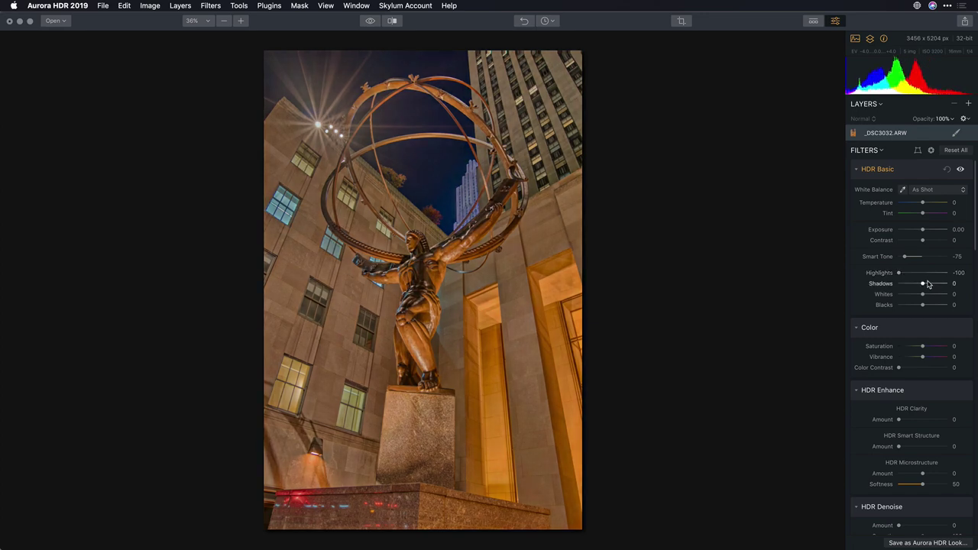
{"action": "left_click_drag", "start_coordinate": [926, 282], "coordinate": [932, 287]}
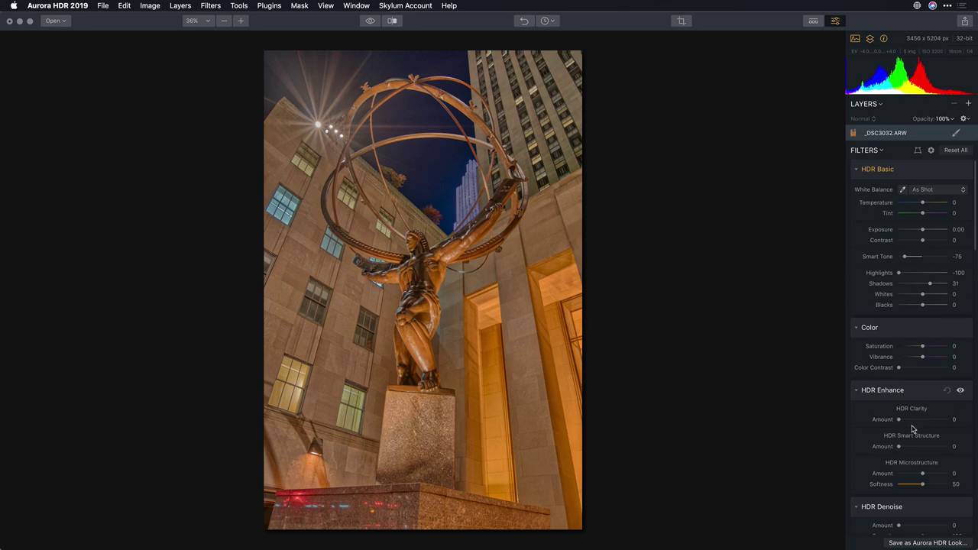
Apply HDR Clarity 27, HDR Denoise 52 and Image Radiance Amount 26
{"action": "mouse_move", "coordinate": [902, 420]}
{"action": "left_mouse_down"}
{"action": "mouse_move", "coordinate": [919, 421]}
{"action": "mouse_move", "coordinate": [898, 421]}
{"action": "mouse_move", "coordinate": [910, 420]}
{"action": "left_mouse_up"}
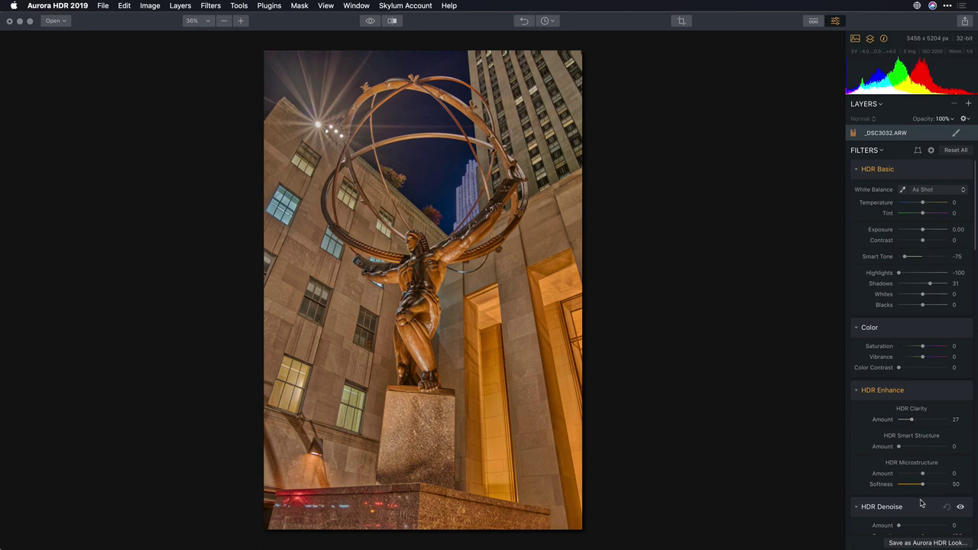
{"action": "left_click_drag", "start_coordinate": [899, 526], "coordinate": [922, 527]}
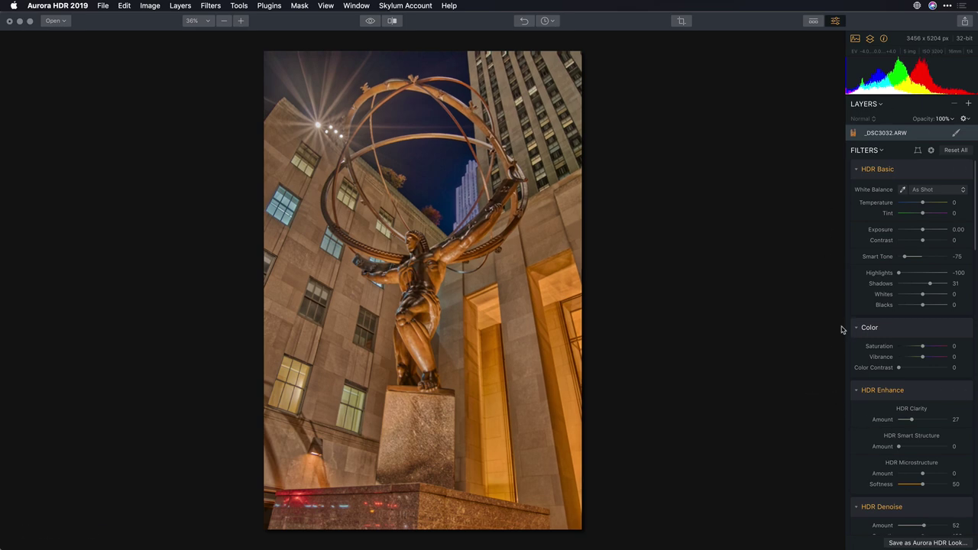
{"action": "scroll", "coordinate": [844, 329], "scroll_direction": "down", "scroll_amount": 5}
{"action": "scroll", "coordinate": [846, 330], "scroll_direction": "down", "scroll_amount": 1}
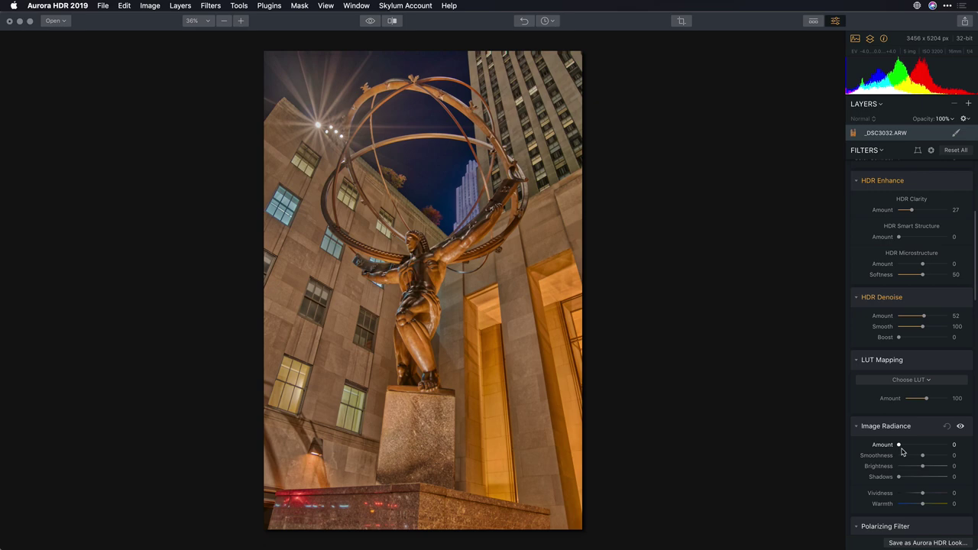
{"action": "left_click_drag", "start_coordinate": [903, 446], "coordinate": [911, 449]}
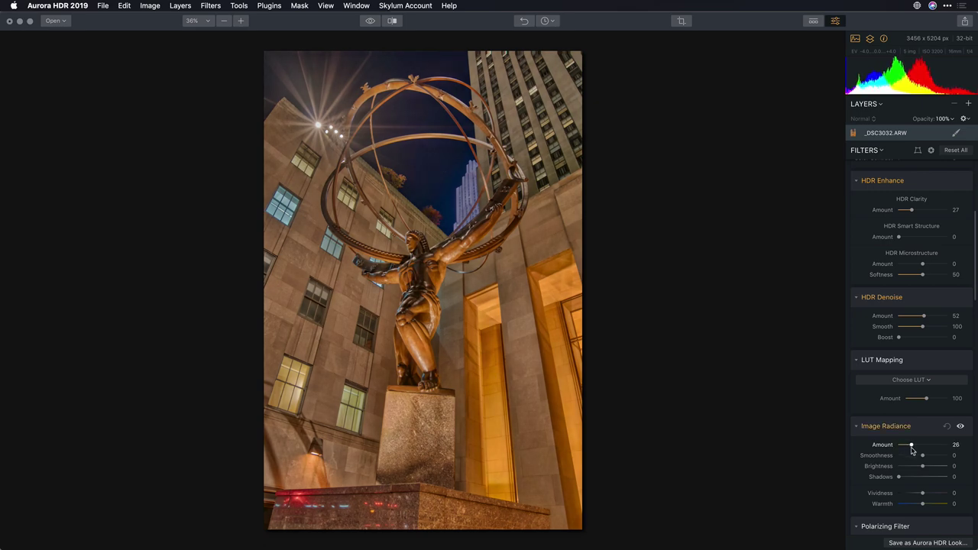
Set Lens Correction Distortion to 69 and Transform Vertical to 10
{"action": "left_click", "coordinate": [932, 152]}
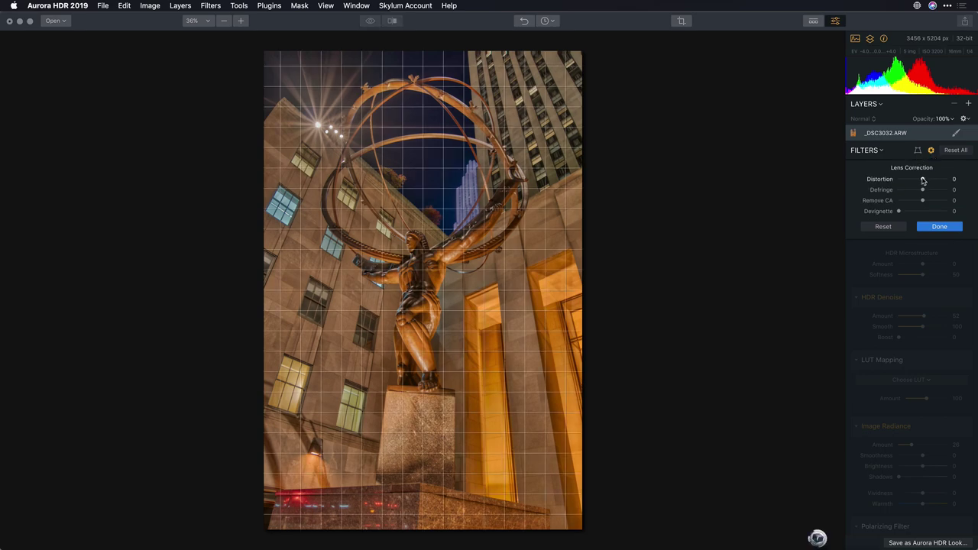
{"action": "left_click_drag", "start_coordinate": [922, 179], "coordinate": [942, 159]}
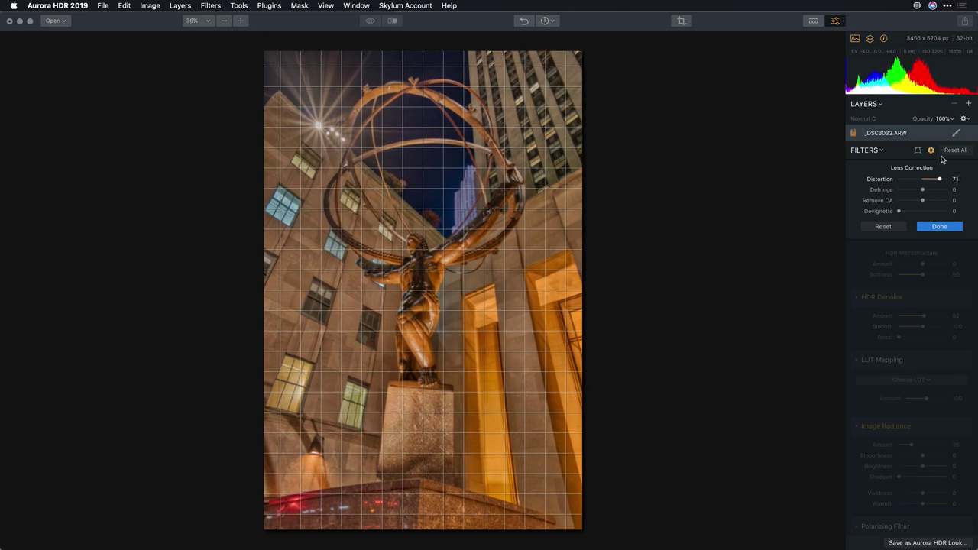
{"action": "left_click_drag", "start_coordinate": [943, 158], "coordinate": [941, 159]}
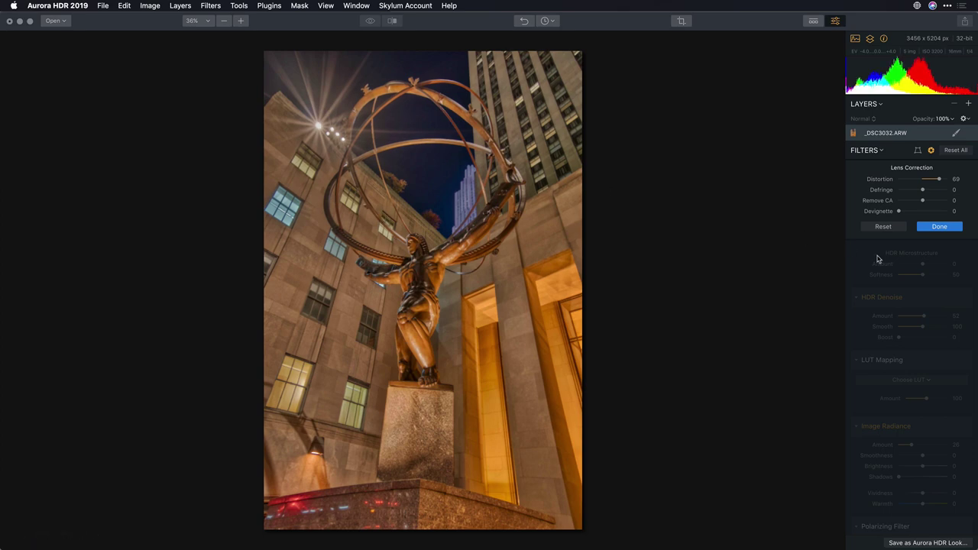
{"action": "left_click", "coordinate": [917, 152]}
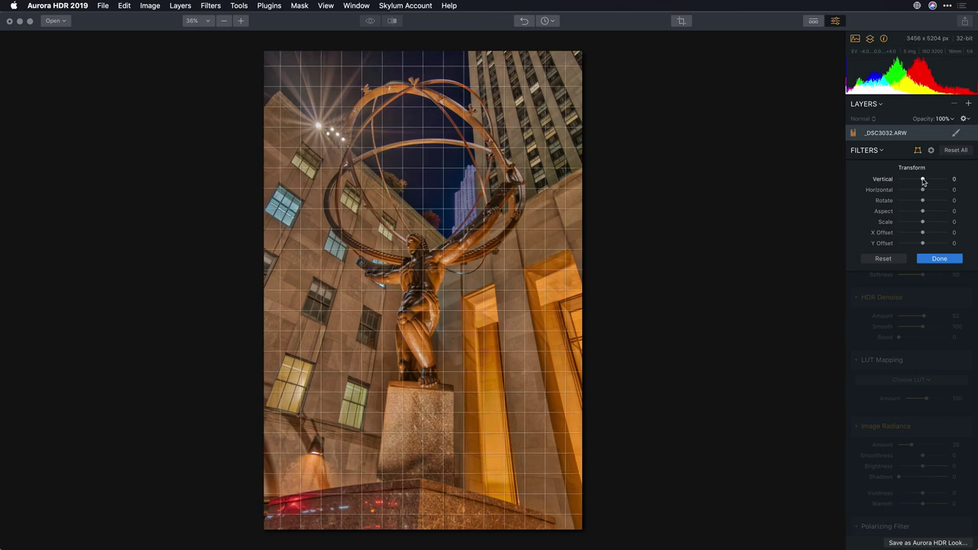
{"action": "left_click_drag", "start_coordinate": [922, 178], "coordinate": [924, 179]}
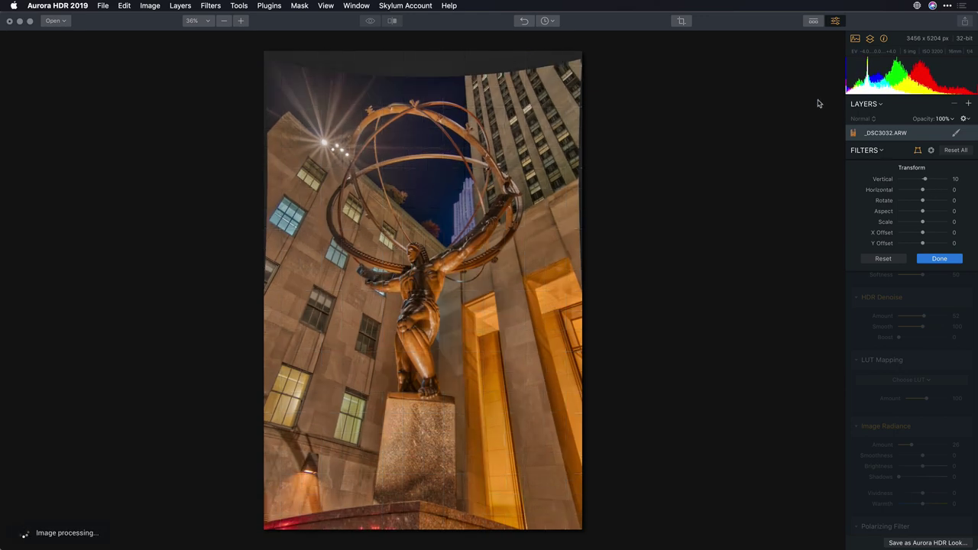
Crop the photo to a 5:7 portrait frame of 3340 x 4676 px around the statue
{"action": "left_click", "coordinate": [682, 21]}
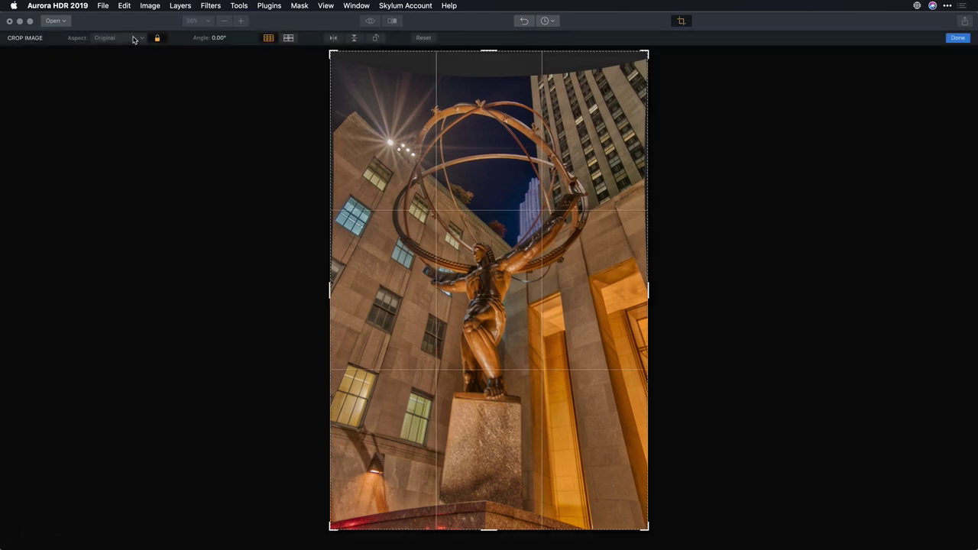
{"action": "left_click", "coordinate": [134, 38]}
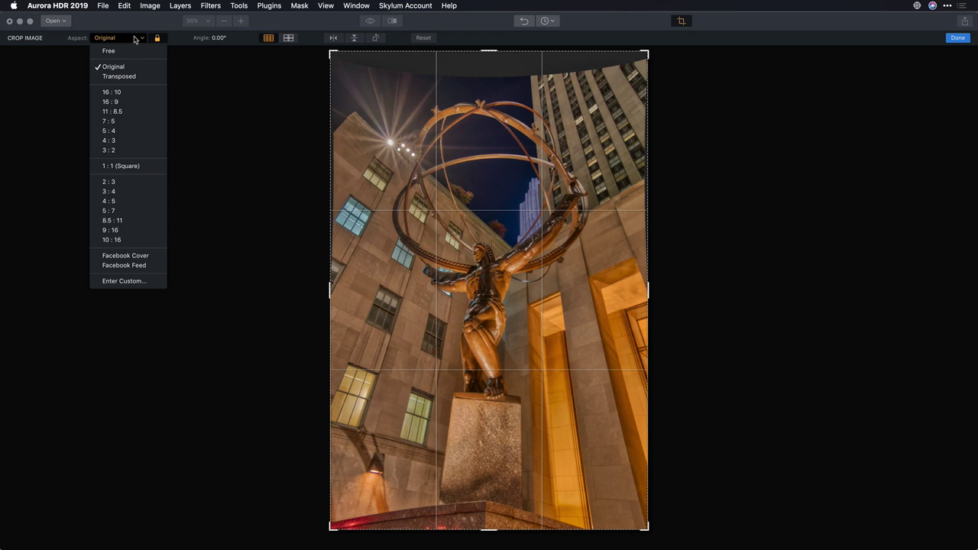
{"action": "left_click", "coordinate": [131, 121]}
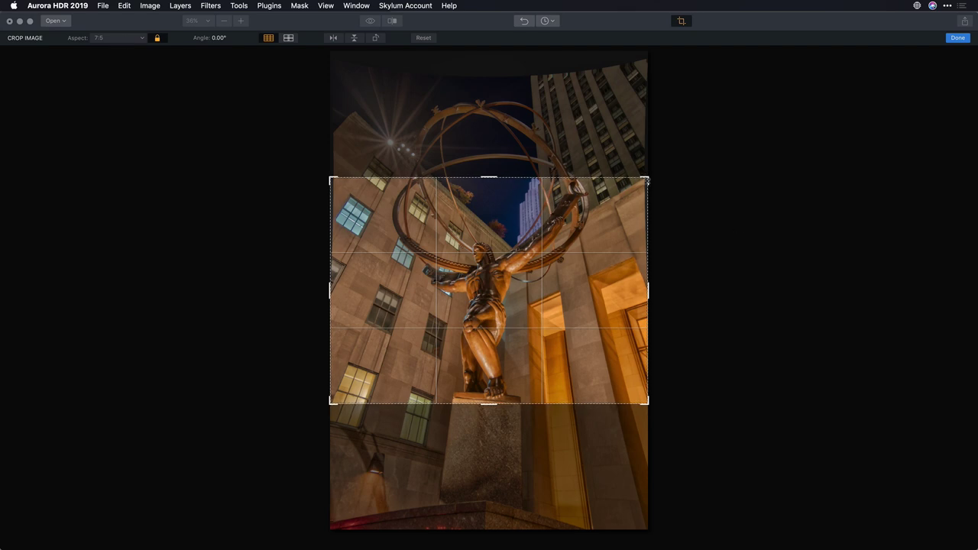
{"action": "left_click_drag", "start_coordinate": [645, 180], "coordinate": [625, 136]}
{"action": "left_click_drag", "start_coordinate": [603, 450], "coordinate": [665, 502]}
{"action": "left_click_drag", "start_coordinate": [598, 421], "coordinate": [580, 421]}
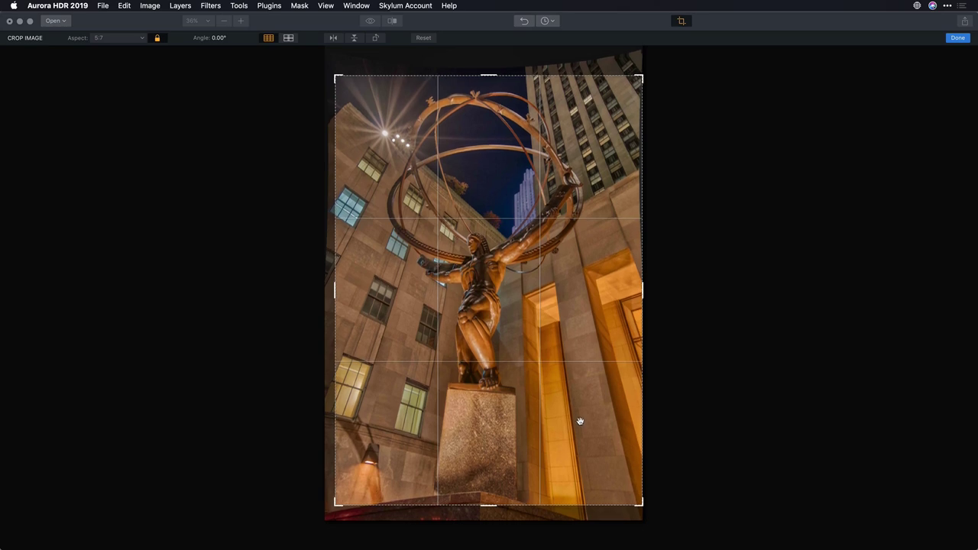
{"action": "key", "text": "Return"}
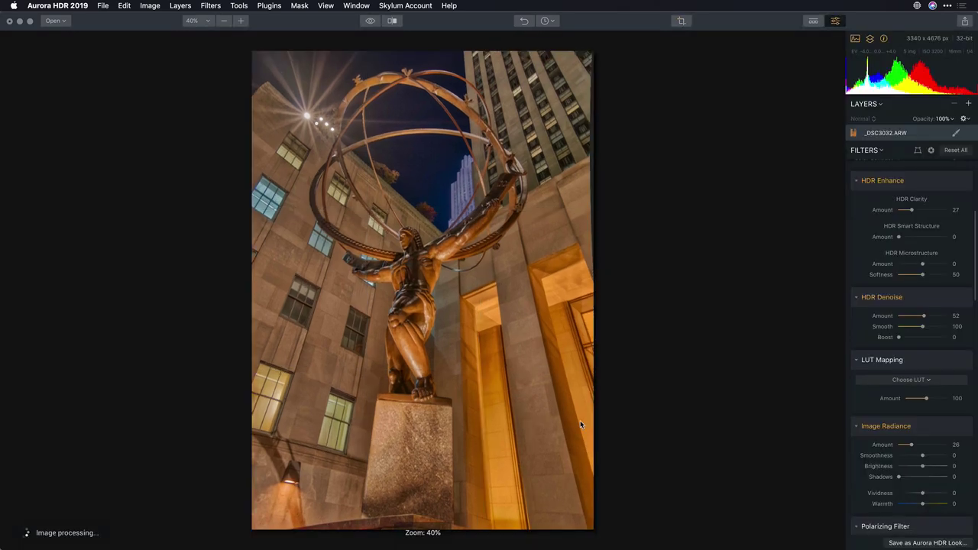
Fit the image to the window and extend the gradient's bottom line down toward the statue base
{"action": "key", "text": "super+minus"}
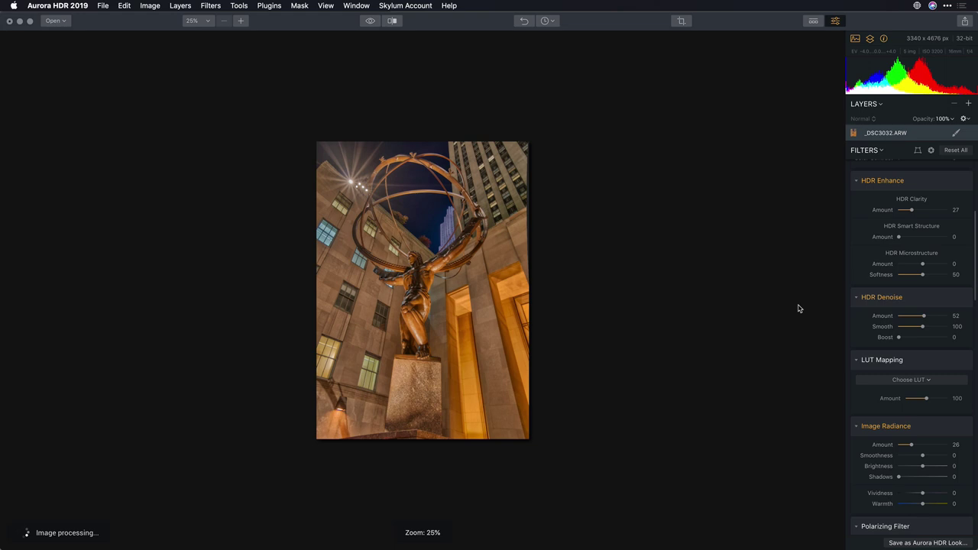
{"action": "key", "text": "super+0"}
{"action": "scroll", "coordinate": [883, 297], "scroll_direction": "down", "scroll_amount": 5}
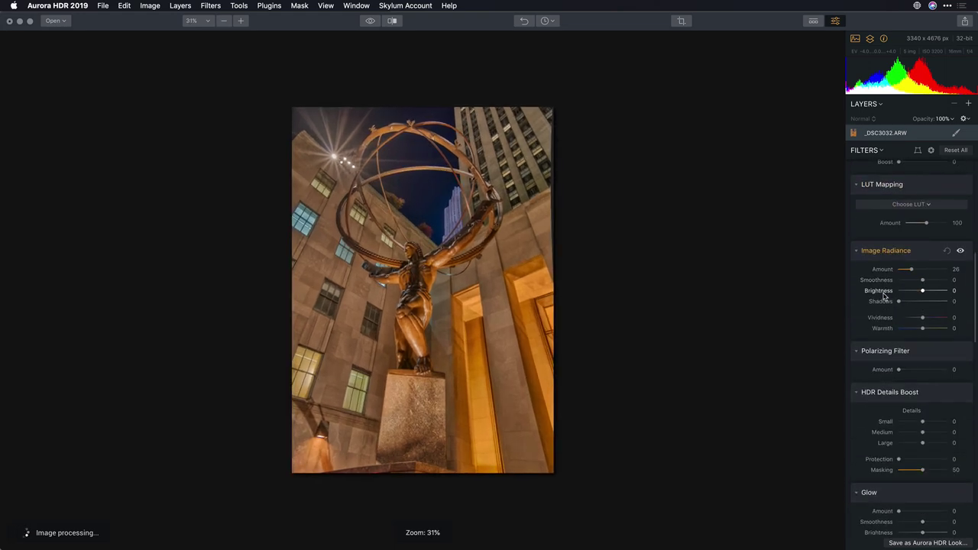
{"action": "scroll", "coordinate": [884, 296], "scroll_direction": "down", "scroll_amount": 10}
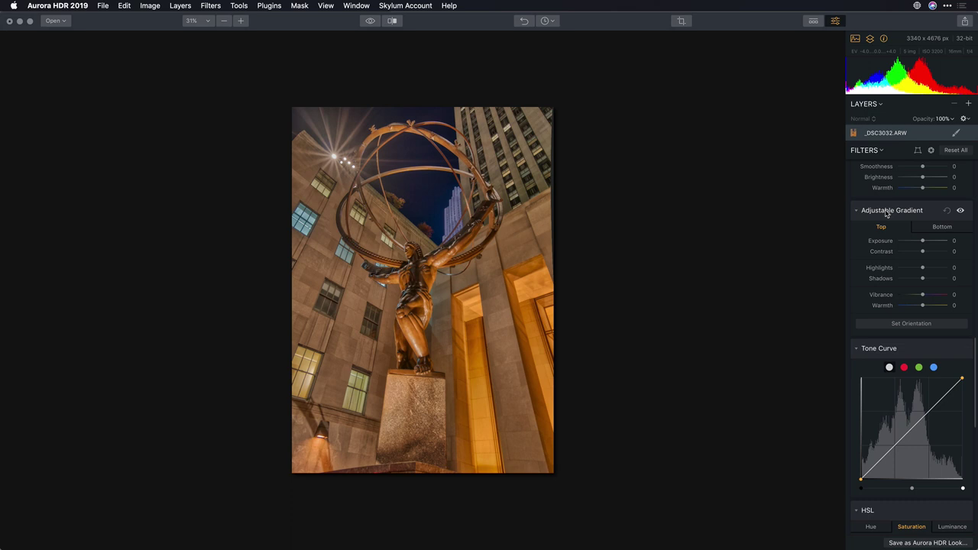
{"action": "left_click", "coordinate": [909, 324]}
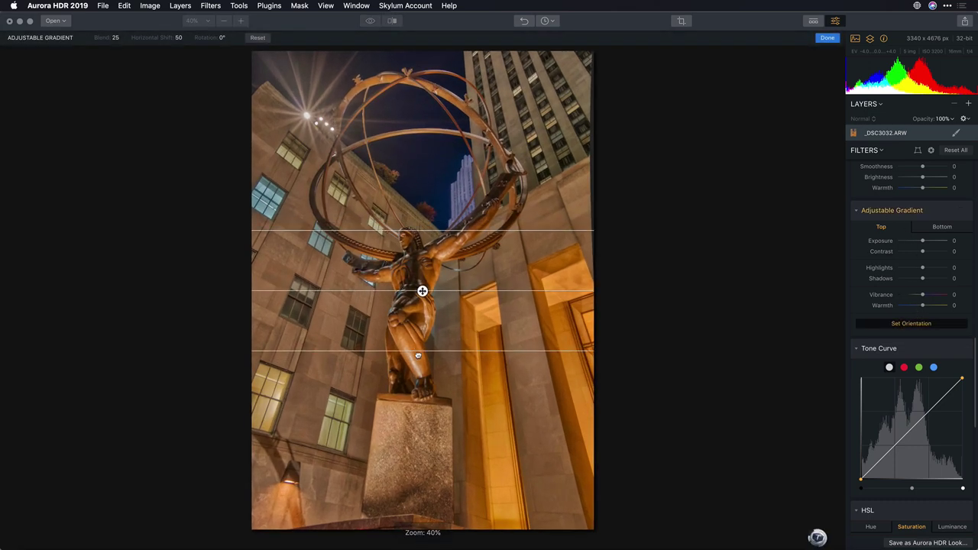
{"action": "left_click_drag", "start_coordinate": [418, 353], "coordinate": [433, 527]}
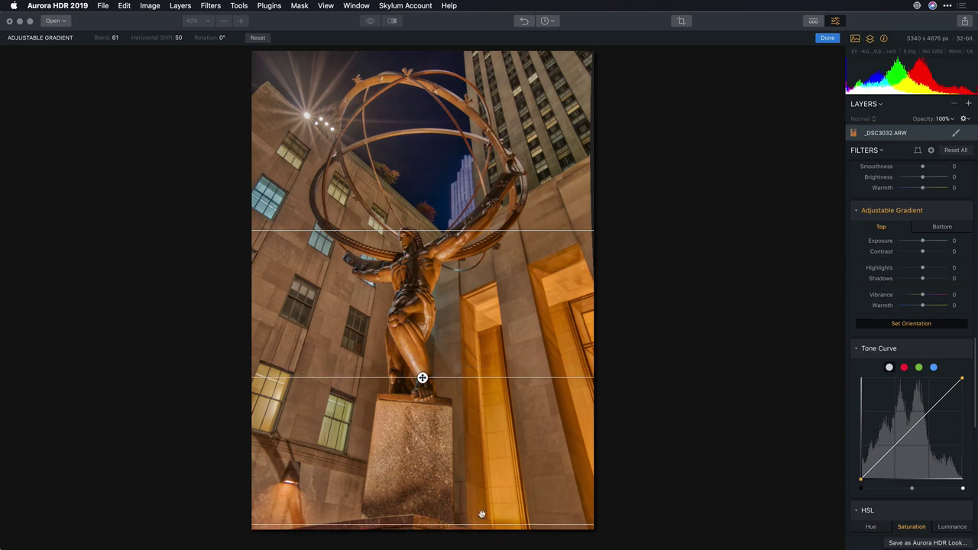
Give the gradient's bottom half Exposure -100, Shadows -62 and Vibrance -55
{"action": "left_click", "coordinate": [946, 228]}
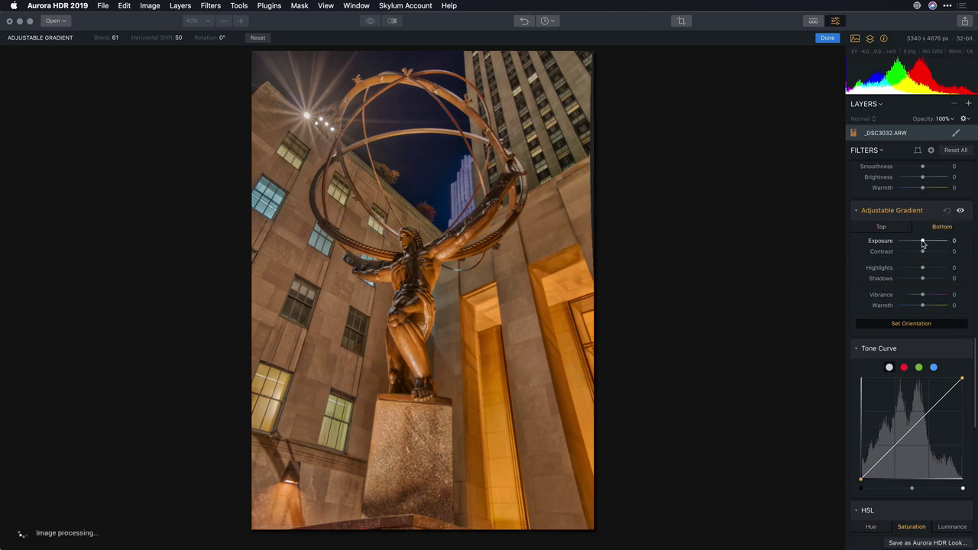
{"action": "left_click_drag", "start_coordinate": [923, 242], "coordinate": [889, 246]}
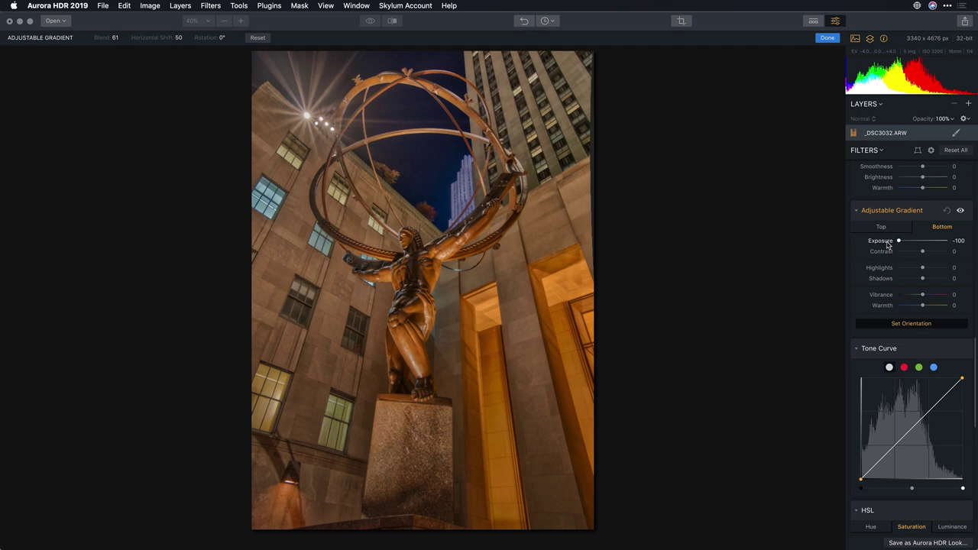
{"action": "left_click_drag", "start_coordinate": [922, 278], "coordinate": [908, 296]}
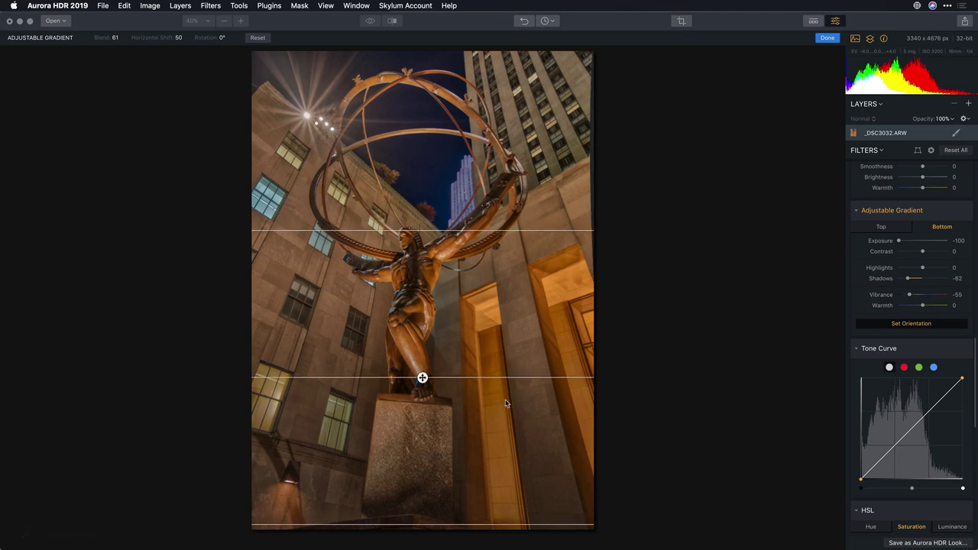
{"action": "left_click", "coordinate": [884, 326]}
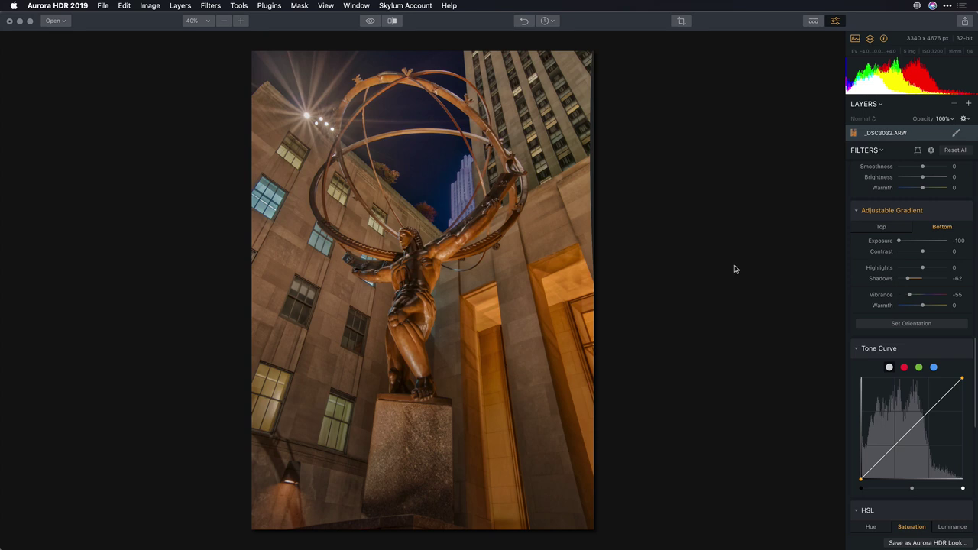
Export the edited image to the Desktop as 'Atlas' in TIFF format
{"action": "left_click", "coordinate": [967, 22]}
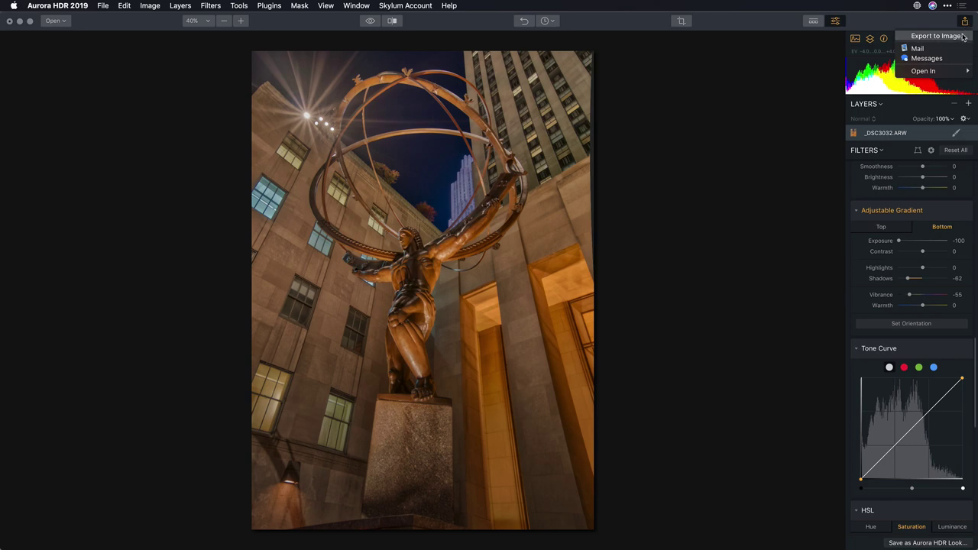
{"action": "left_click", "coordinate": [937, 35]}
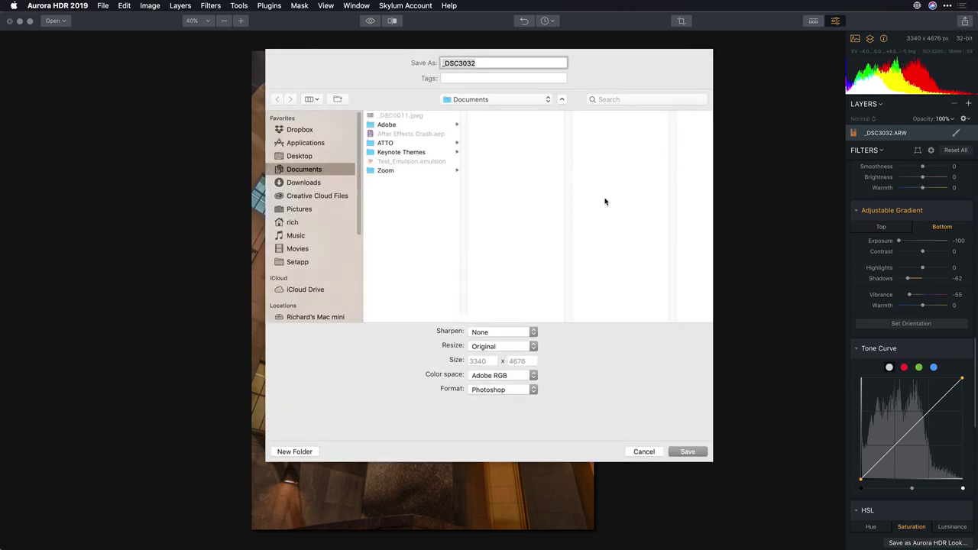
{"action": "key", "text": "super+shift+d"}
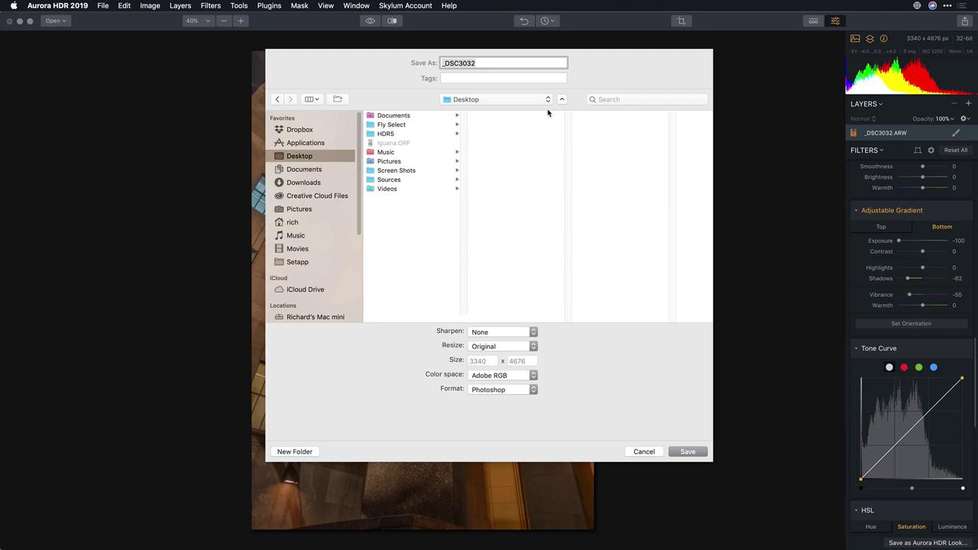
{"action": "type", "text": "Atlas"}
{"action": "left_click", "coordinate": [504, 391]}
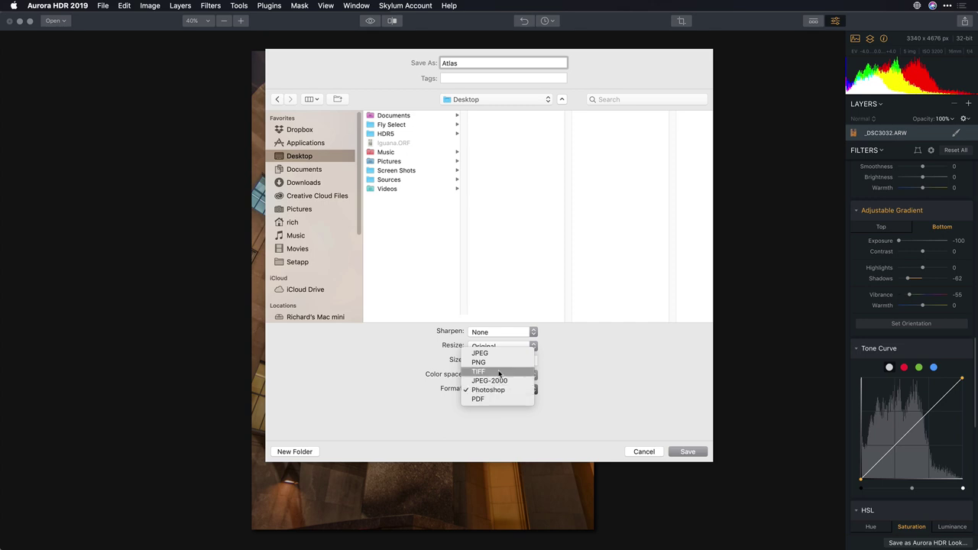
{"action": "left_click", "coordinate": [498, 372]}
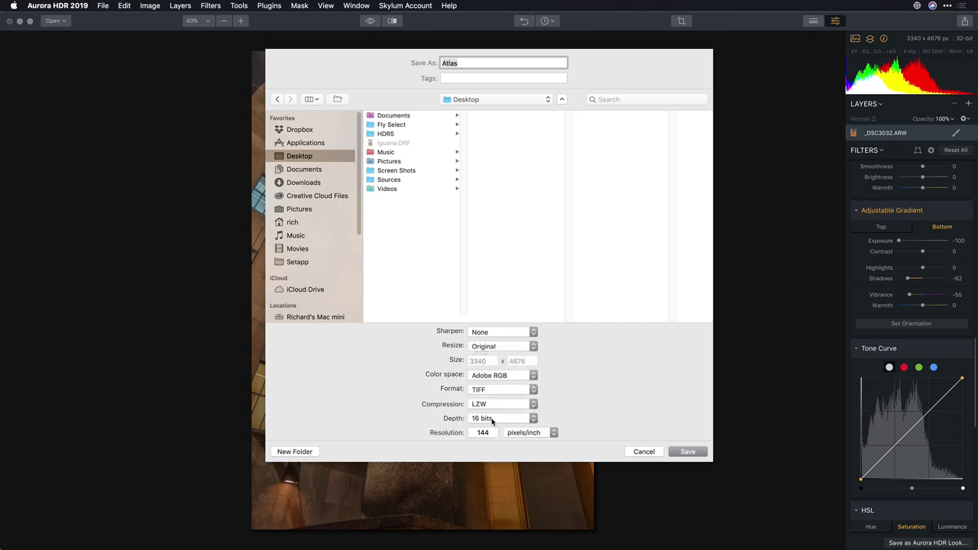
{"action": "left_click", "coordinate": [702, 456]}
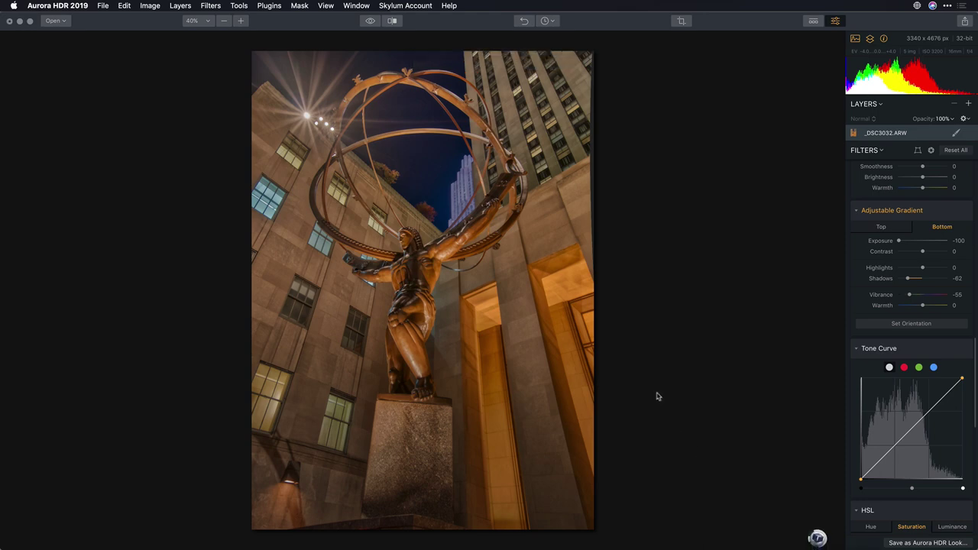
Open Atlas.tiff from the Desktop in Perfectly Clear (3.7) via Finder's Open With
{"action": "key", "text": "super+Tab"}
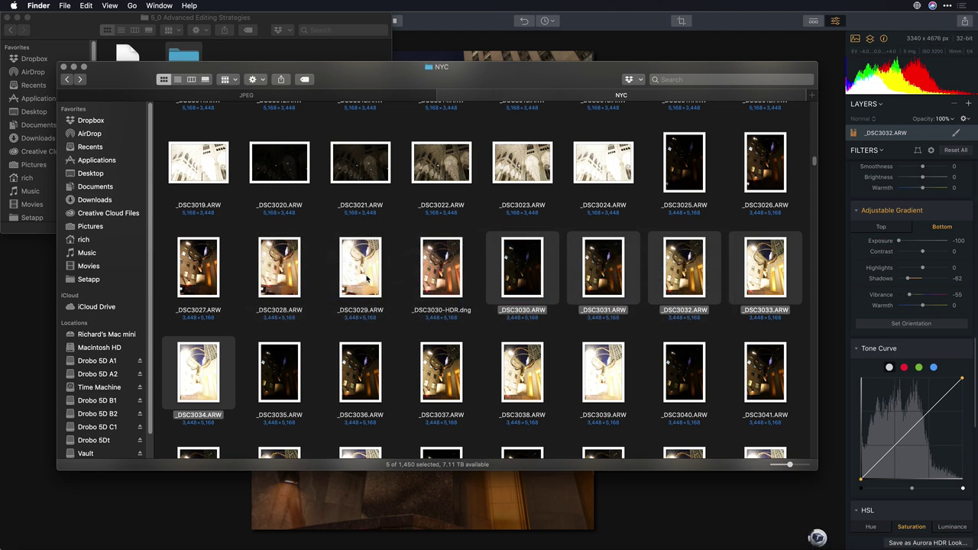
{"action": "key", "text": "super+shift+d"}
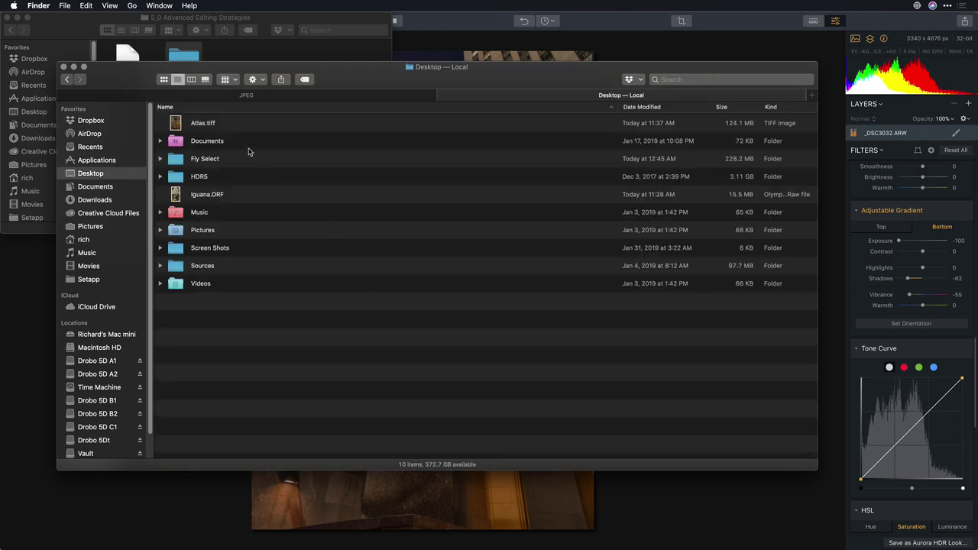
{"action": "right_click", "coordinate": [204, 124]}
{"action": "mouse_move", "coordinate": [220, 136]}
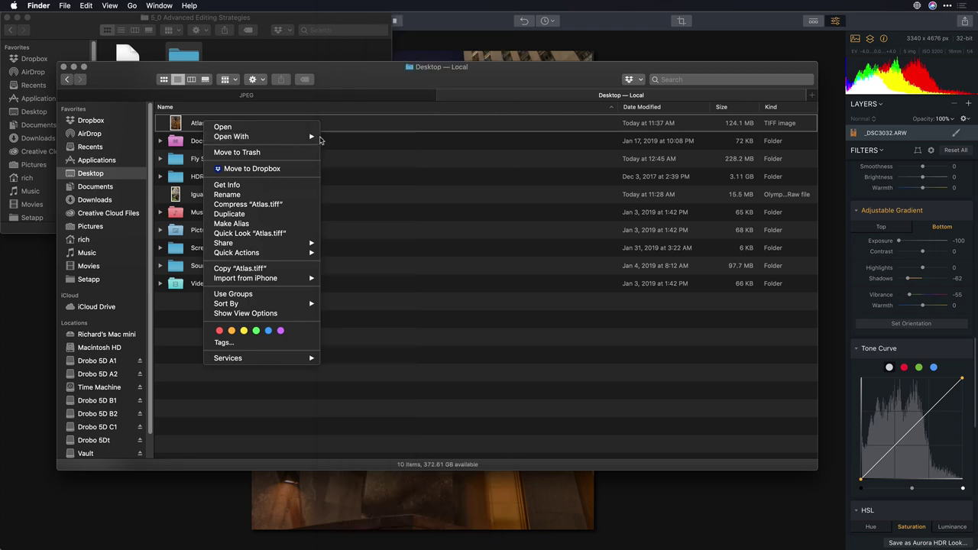
{"action": "mouse_move", "coordinate": [313, 137]}
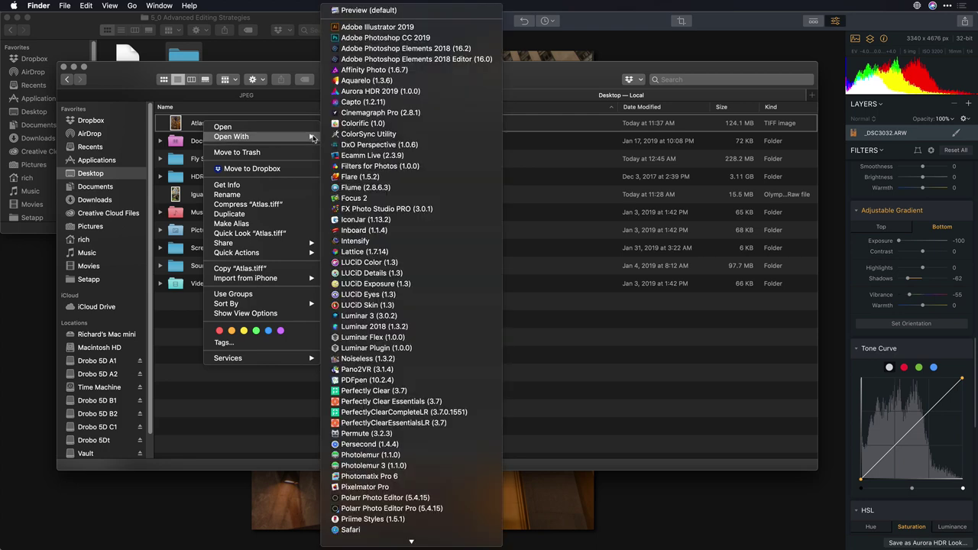
{"action": "left_click", "coordinate": [416, 391]}
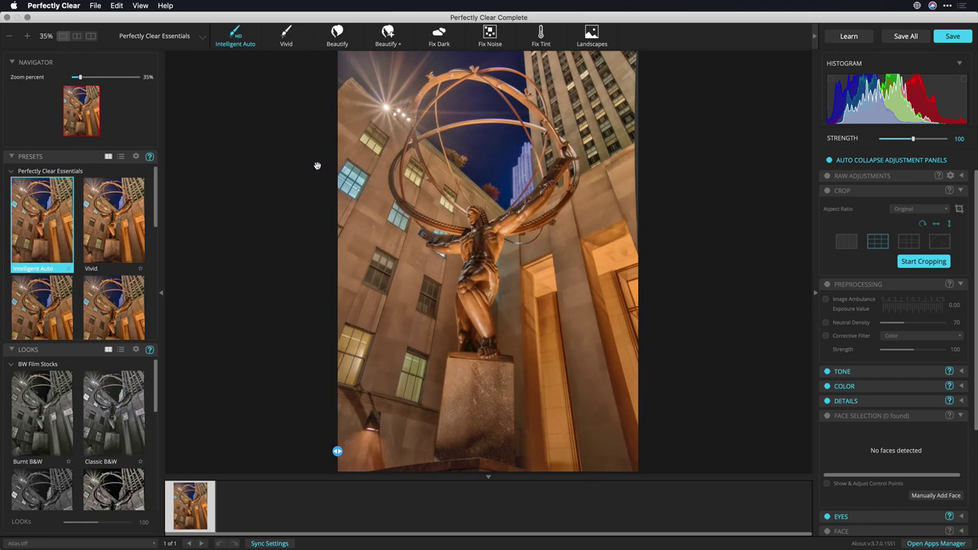
From the Perfect Detail pack, try Increased Details and Night, settle on Razor Sharp, and split before/after
{"action": "left_click", "coordinate": [201, 37]}
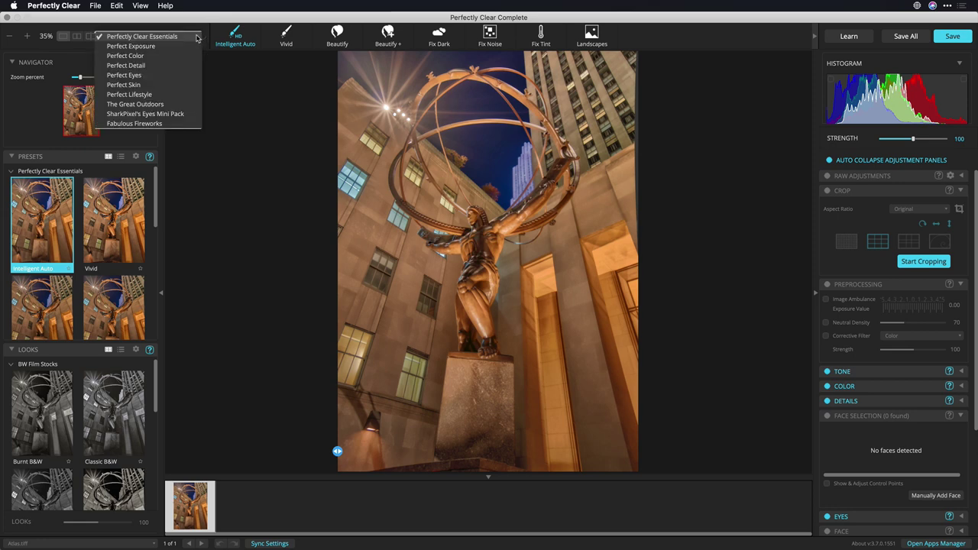
{"action": "left_click", "coordinate": [158, 68]}
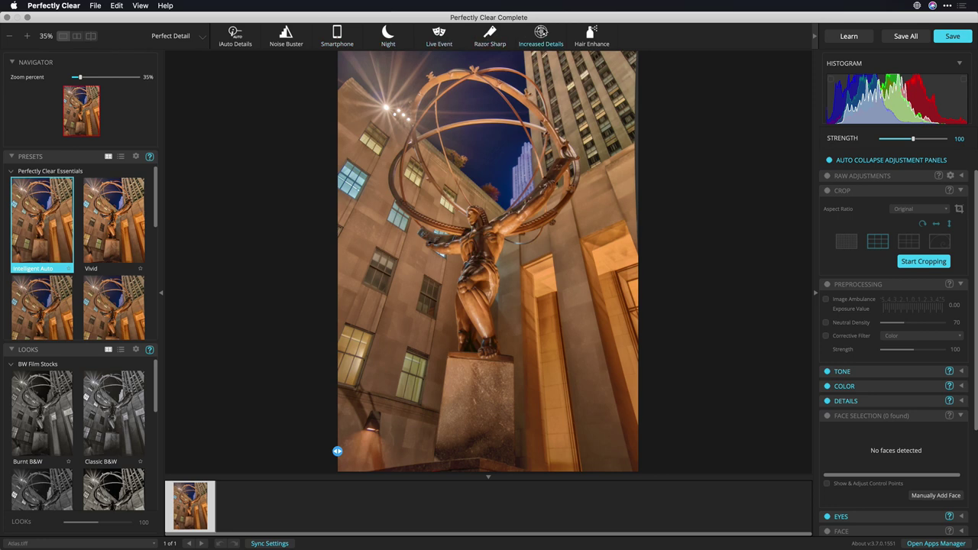
{"action": "left_click", "coordinate": [542, 33]}
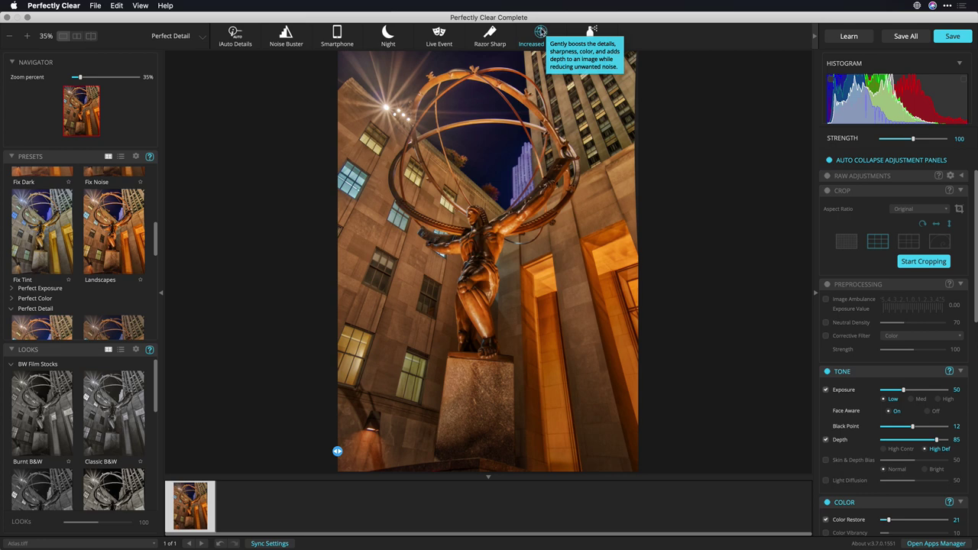
{"action": "left_click", "coordinate": [487, 35]}
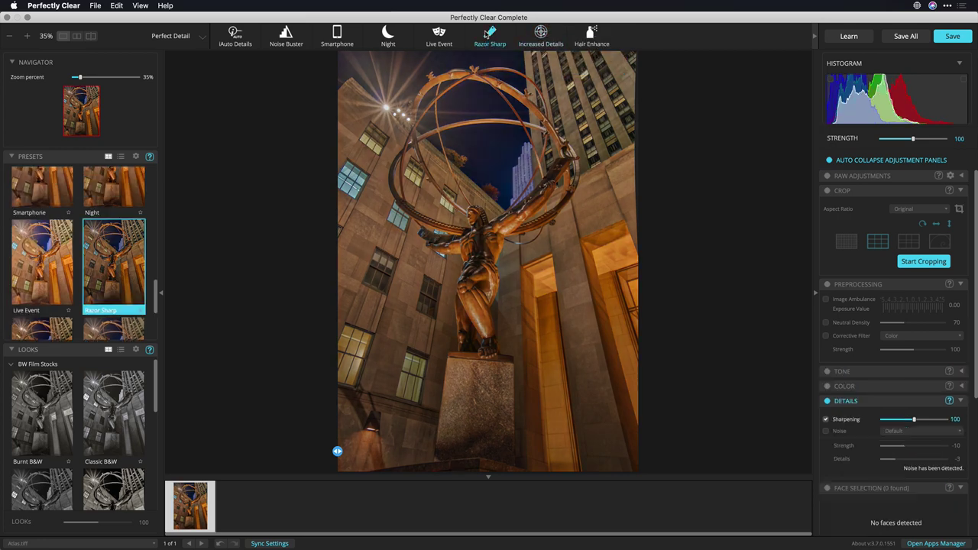
{"action": "left_click", "coordinate": [384, 36]}
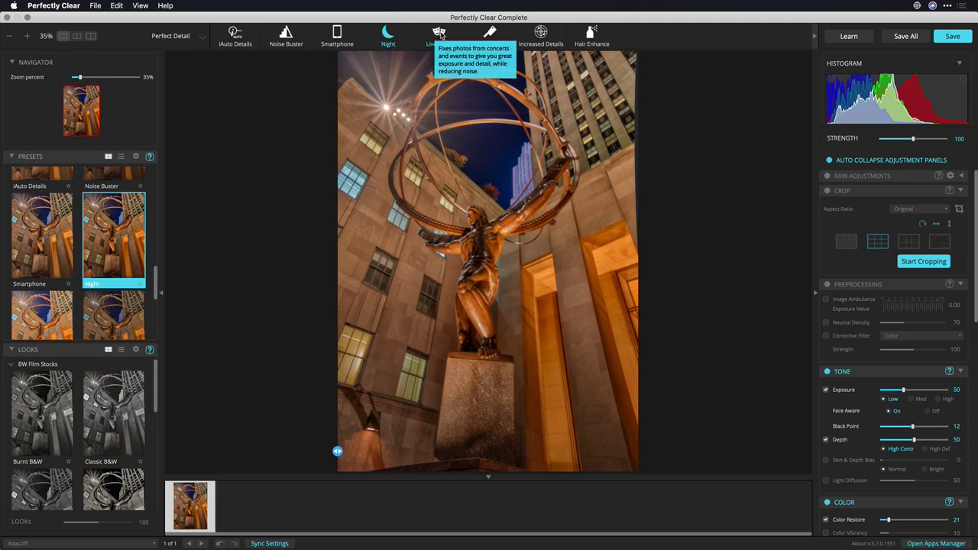
{"action": "left_click", "coordinate": [493, 34]}
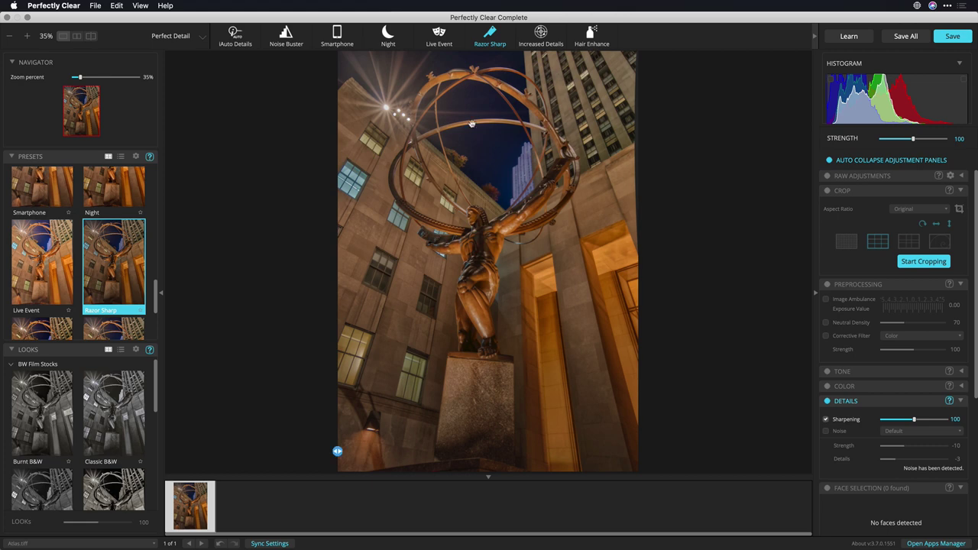
{"action": "left_click_drag", "start_coordinate": [339, 451], "coordinate": [449, 430]}
Zoom in on the statue to about 89% and raise Sharpening to 162
{"action": "left_click", "coordinate": [28, 37]}
{"action": "left_click", "coordinate": [25, 37]}
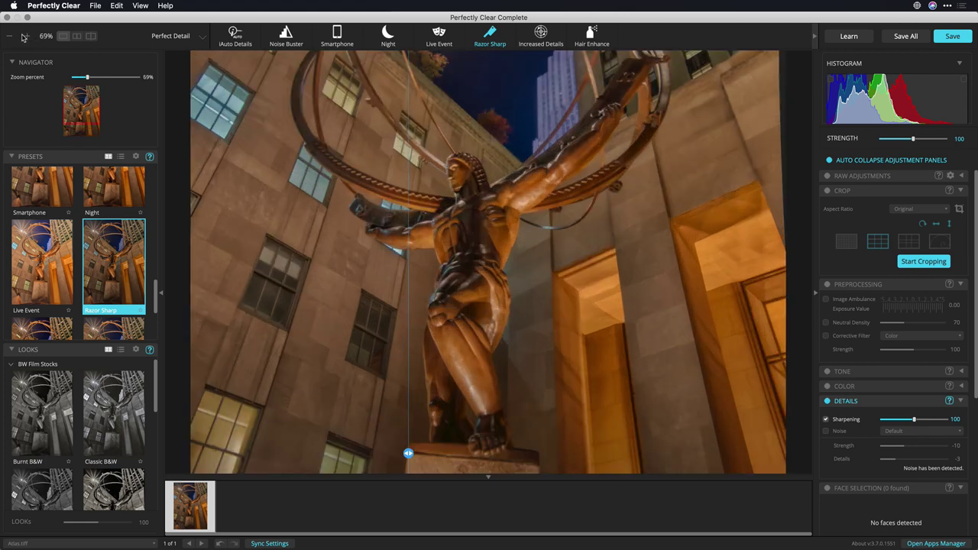
{"action": "left_click", "coordinate": [24, 37]}
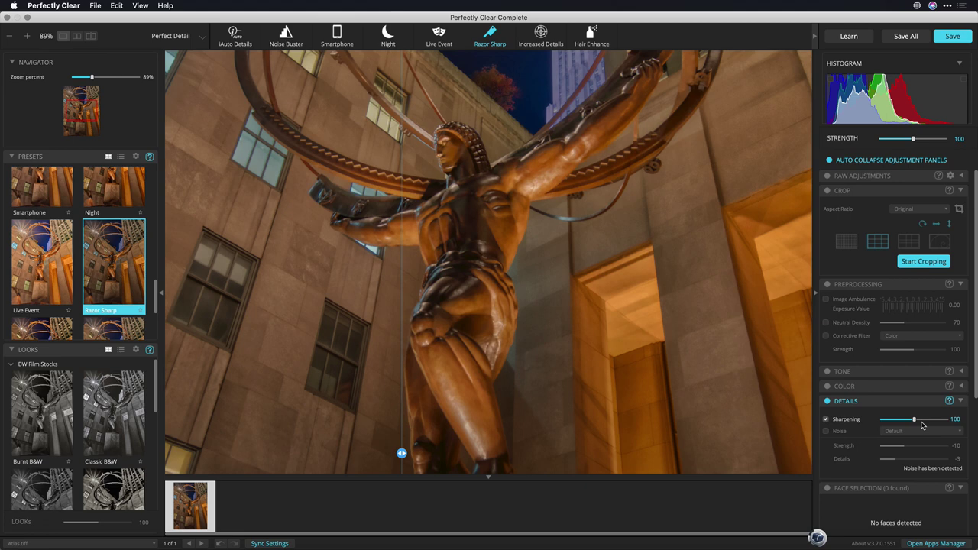
{"action": "left_click_drag", "start_coordinate": [929, 422], "coordinate": [933, 425]}
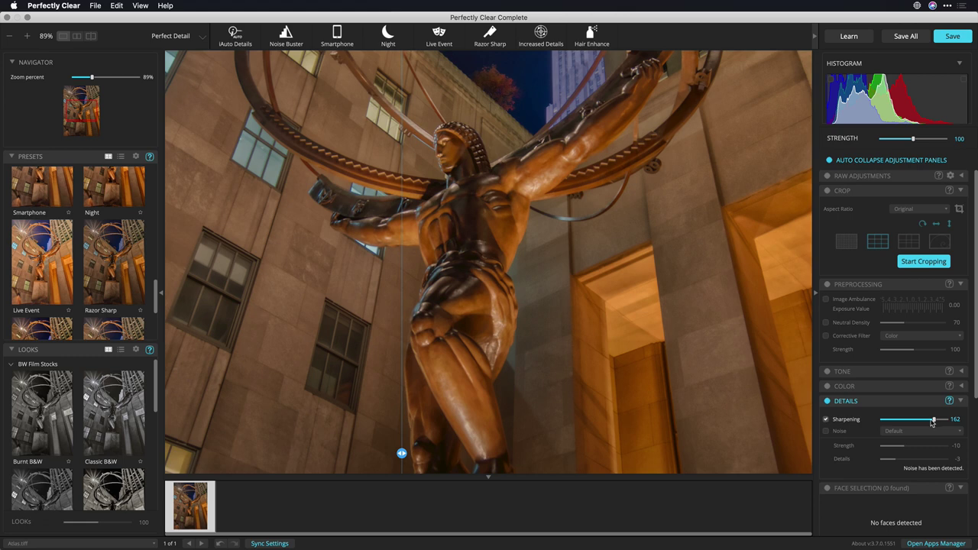
Turn on Noise removal and zoom back out to the whole photo
{"action": "left_click", "coordinate": [826, 432]}
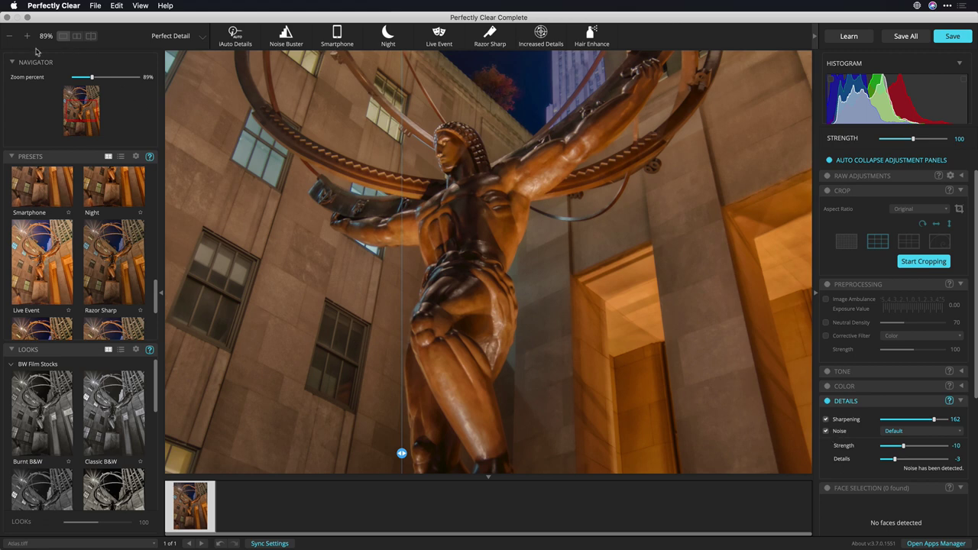
{"action": "left_click", "coordinate": [9, 37]}
{"action": "left_click", "coordinate": [9, 37]}
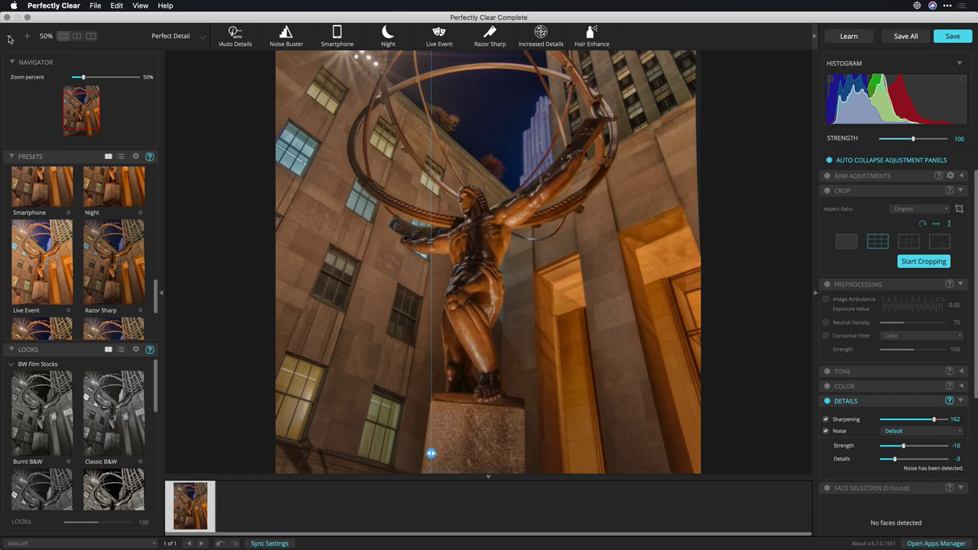
{"action": "left_click", "coordinate": [10, 36]}
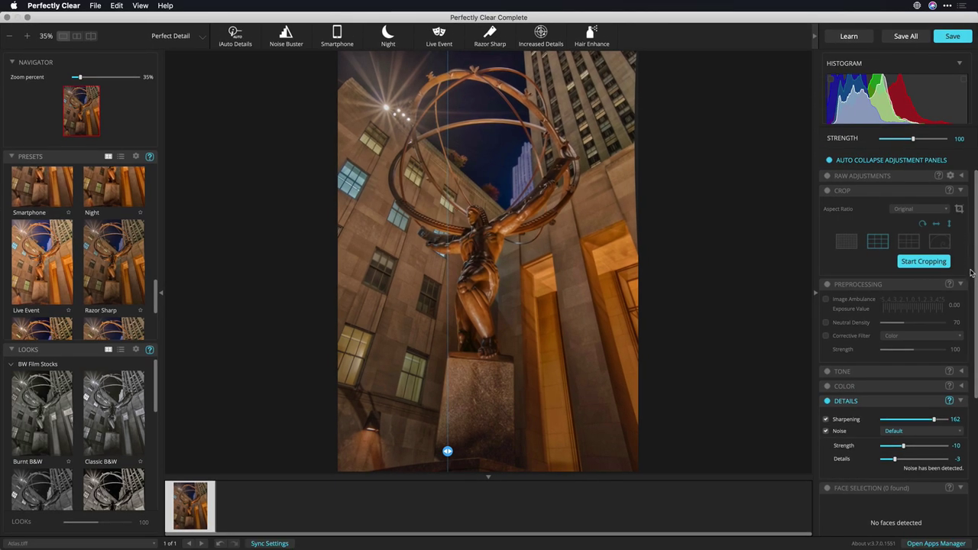
Enable and expand the Graduated Filter adjustment in the right panel
{"action": "scroll", "coordinate": [961, 306], "scroll_direction": "down", "scroll_amount": 5}
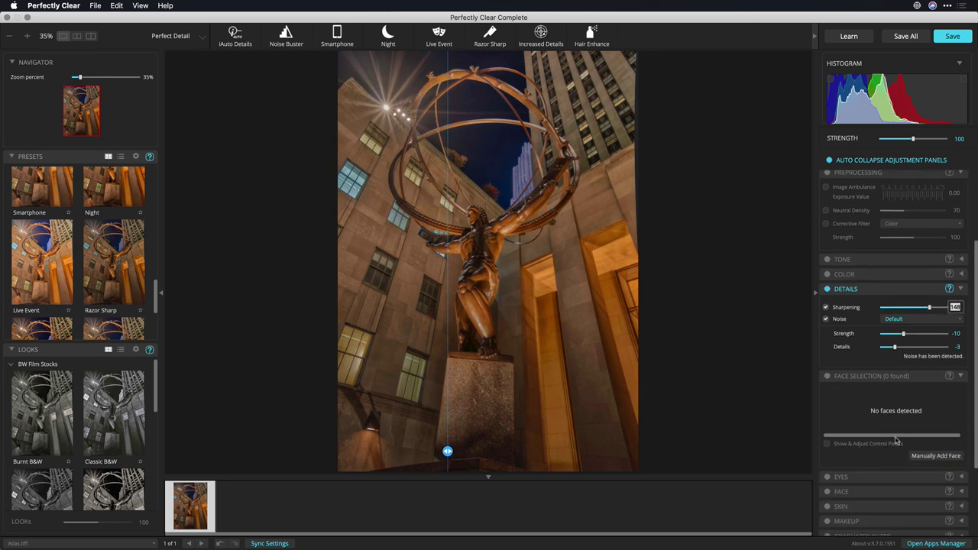
{"action": "scroll", "coordinate": [862, 476], "scroll_direction": "down", "scroll_amount": 5}
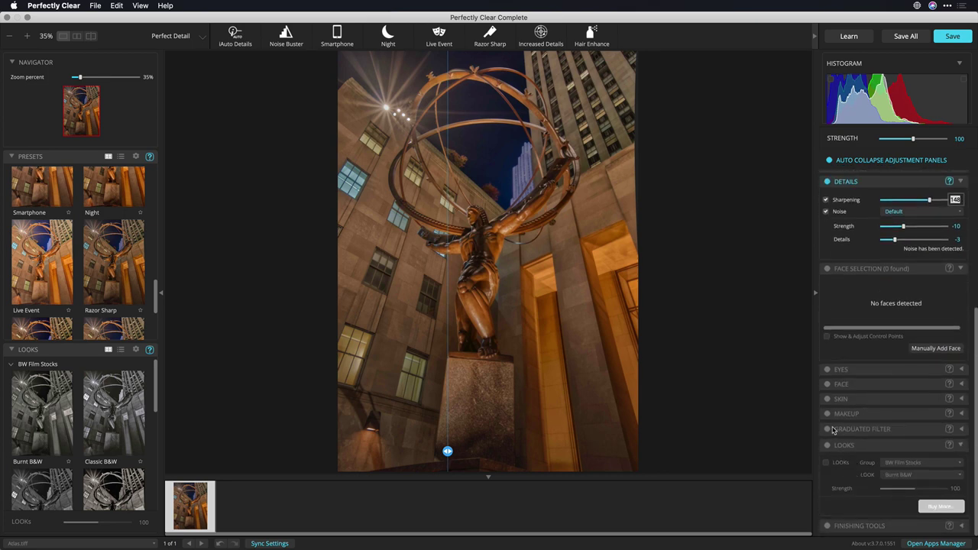
{"action": "left_click", "coordinate": [829, 429]}
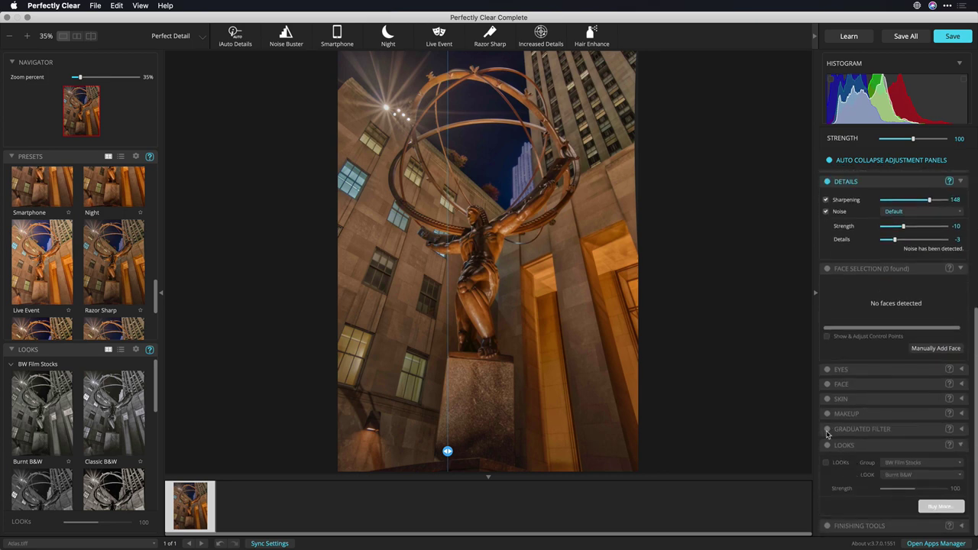
{"action": "left_click", "coordinate": [962, 430]}
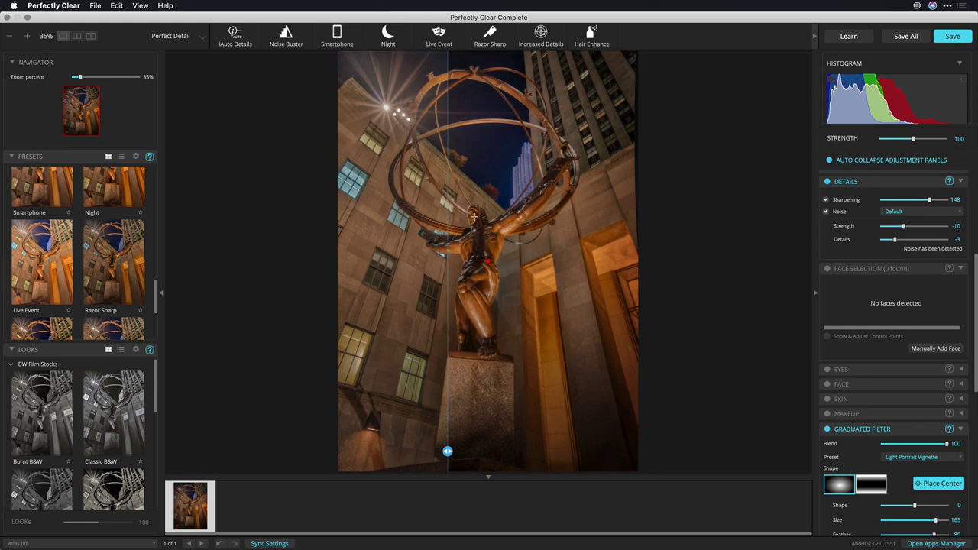
Centre the elliptical vignette on the statue with Shape -49, Size 122 and Feather 87
{"action": "left_click", "coordinate": [473, 217]}
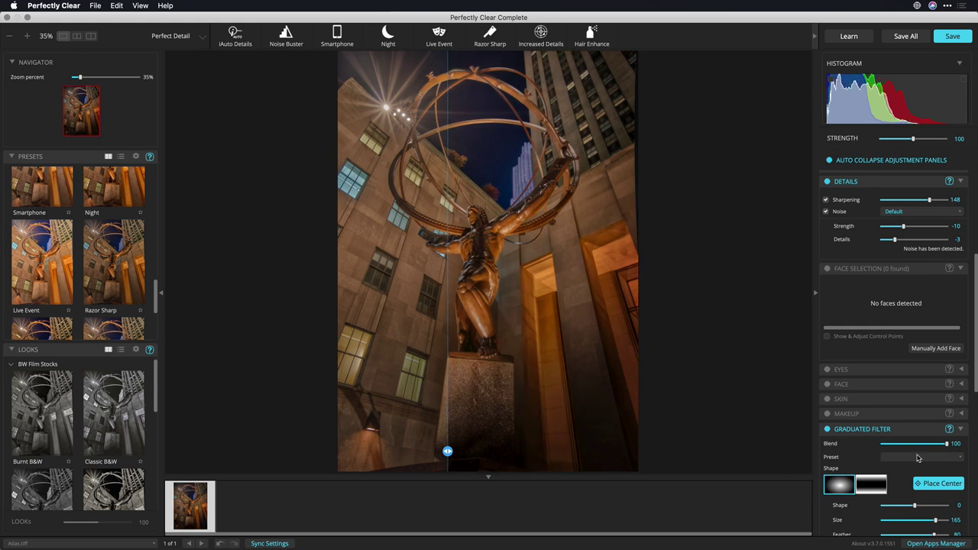
{"action": "left_click_drag", "start_coordinate": [911, 506], "coordinate": [940, 531]}
{"action": "scroll", "coordinate": [926, 527], "scroll_direction": "down", "scroll_amount": 1}
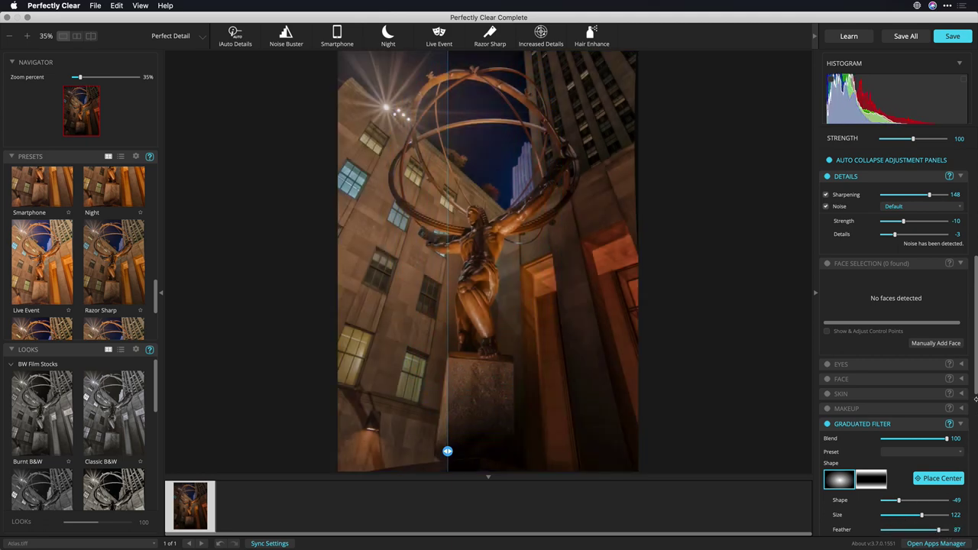
{"action": "scroll", "coordinate": [968, 391], "scroll_direction": "down", "scroll_amount": 5}
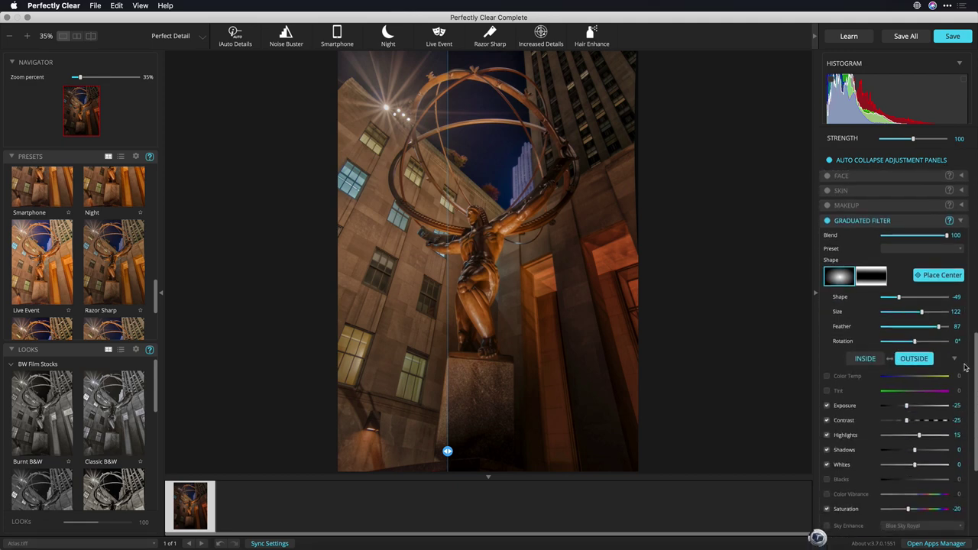
Darken the outside with Exposure -51 and mute it with Color Vibrance -49
{"action": "left_click_drag", "start_coordinate": [907, 409], "coordinate": [897, 412]}
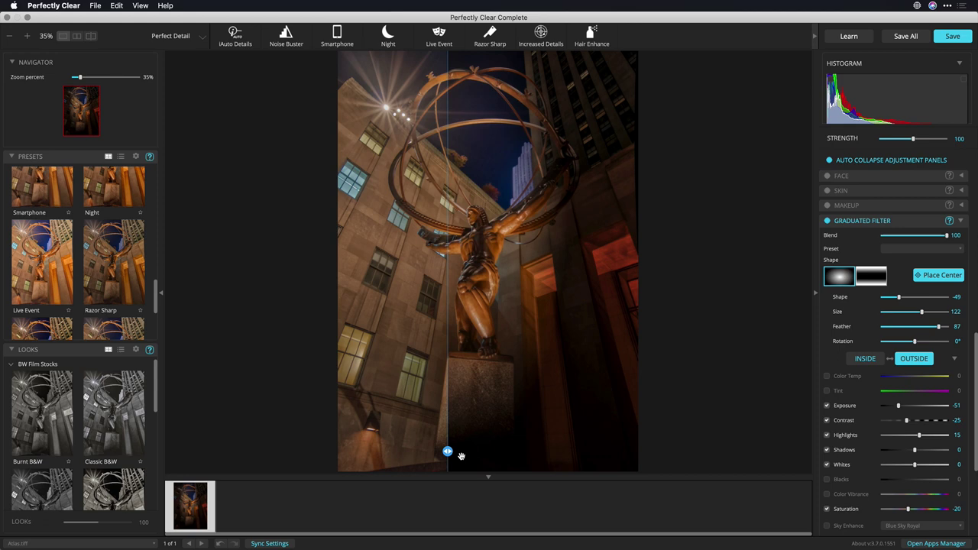
{"action": "left_click_drag", "start_coordinate": [447, 451], "coordinate": [268, 441]}
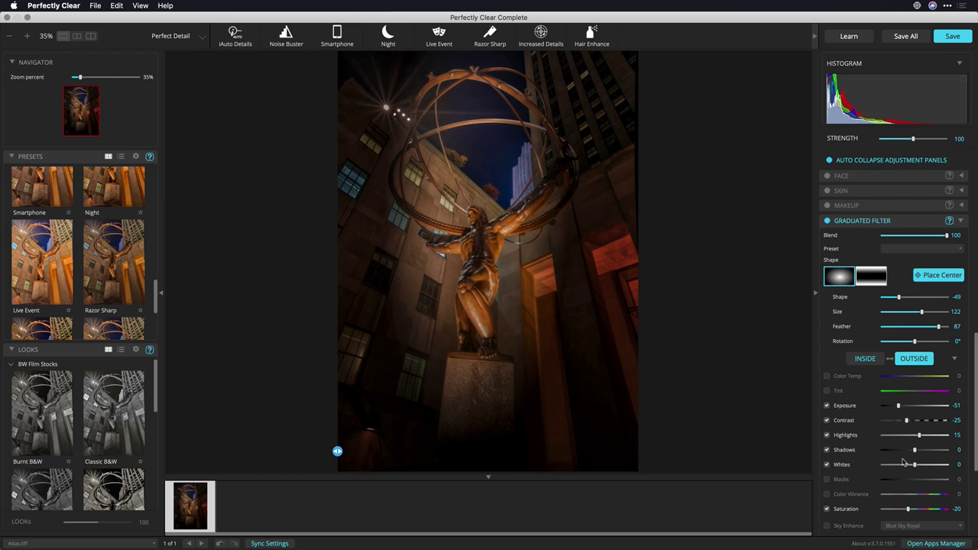
{"action": "left_click", "coordinate": [860, 496]}
{"action": "mouse_move", "coordinate": [914, 495]}
{"action": "left_mouse_down"}
{"action": "mouse_move", "coordinate": [884, 497]}
{"action": "mouse_move", "coordinate": [900, 498]}
{"action": "left_mouse_up"}
Set the outside Highlights to 49 and Contrast to -22
{"action": "scroll", "coordinate": [879, 496], "scroll_direction": "down", "scroll_amount": 5}
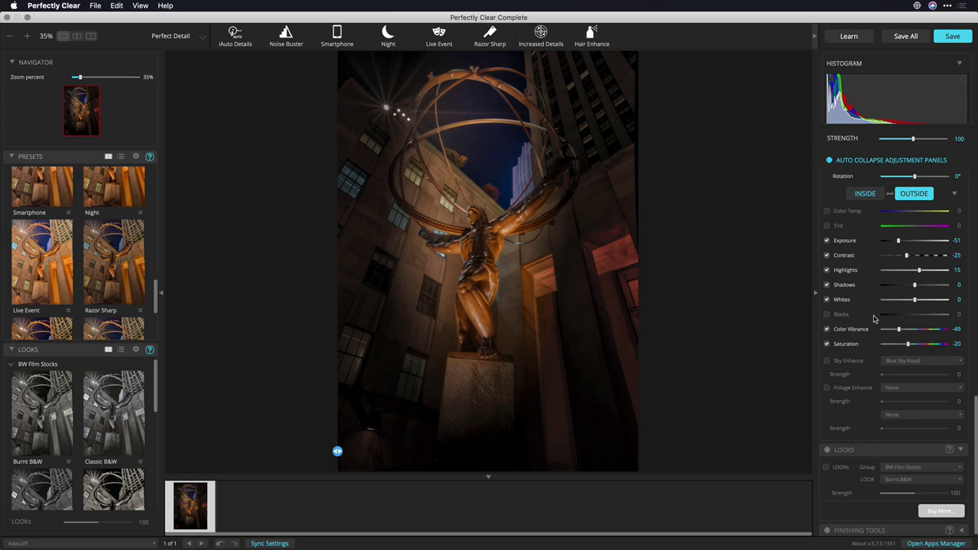
{"action": "mouse_move", "coordinate": [917, 270]}
{"action": "left_mouse_down"}
{"action": "mouse_move", "coordinate": [893, 273]}
{"action": "mouse_move", "coordinate": [931, 271]}
{"action": "mouse_move", "coordinate": [907, 255]}
{"action": "left_mouse_up"}
{"action": "left_click", "coordinate": [917, 259]}
Collapse the Presets section and browse the BW Film Stocks looks group
{"action": "left_click", "coordinate": [13, 158]}
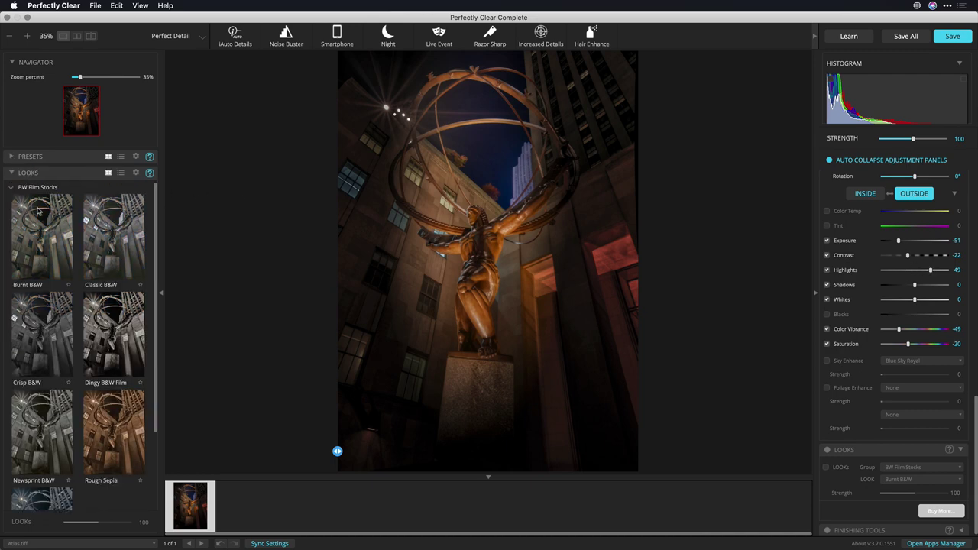
{"action": "left_click", "coordinate": [9, 189]}
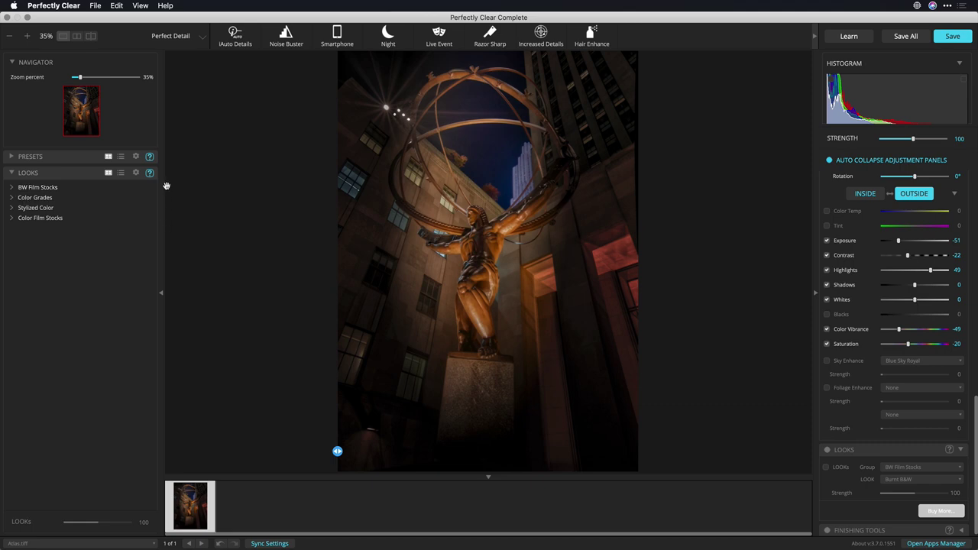
{"action": "left_click", "coordinate": [11, 188]}
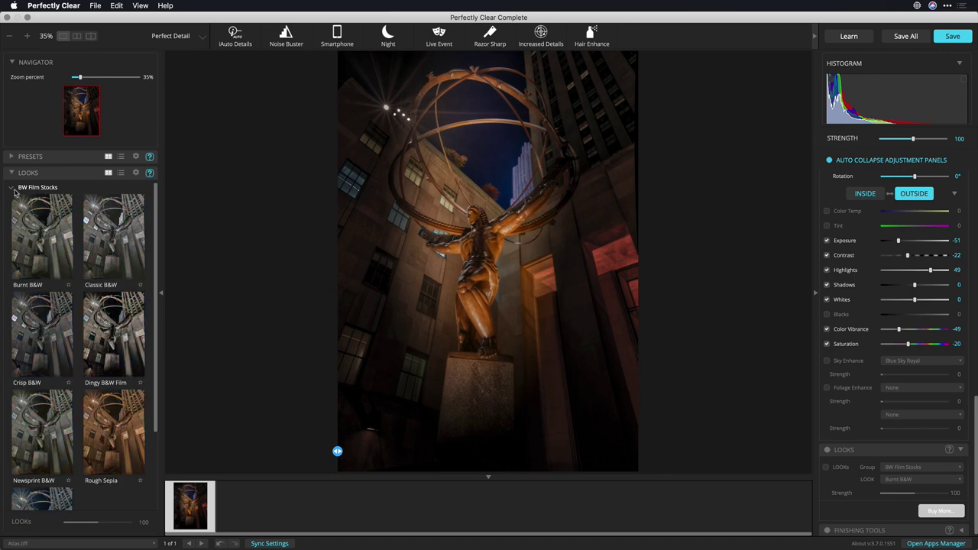
{"action": "scroll", "coordinate": [142, 298], "scroll_direction": "down", "scroll_amount": 5}
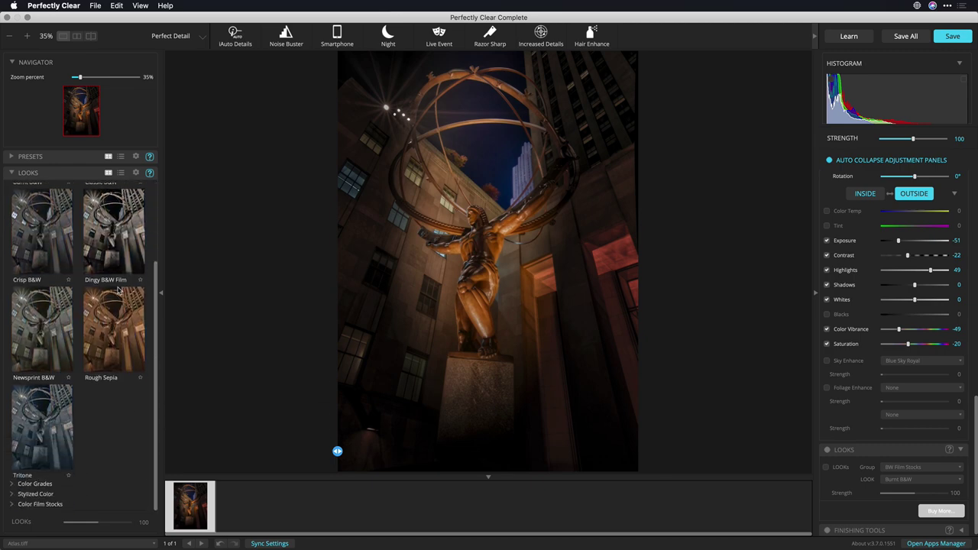
{"action": "scroll", "coordinate": [21, 197], "scroll_direction": "up", "scroll_amount": 3}
{"action": "scroll", "coordinate": [21, 197], "scroll_direction": "up", "scroll_amount": 1}
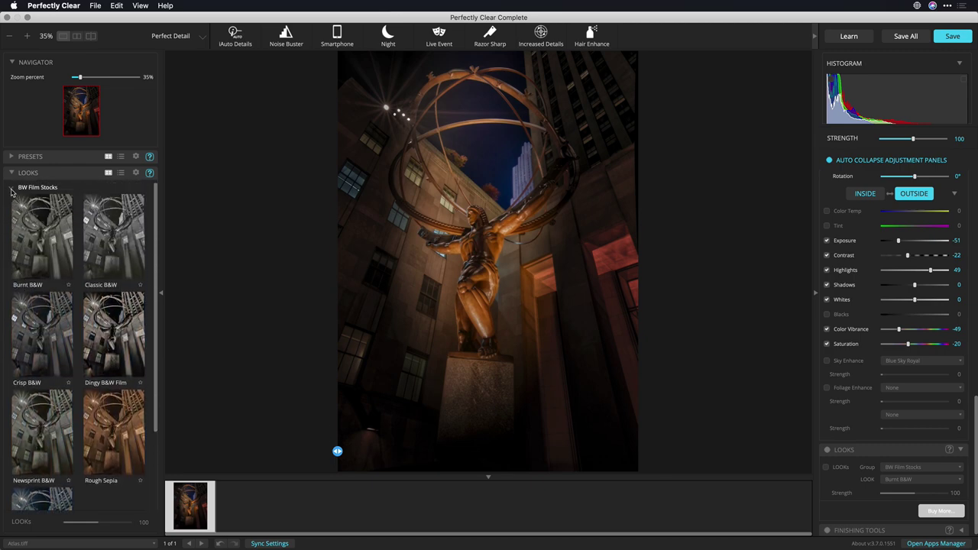
{"action": "left_click", "coordinate": [11, 189]}
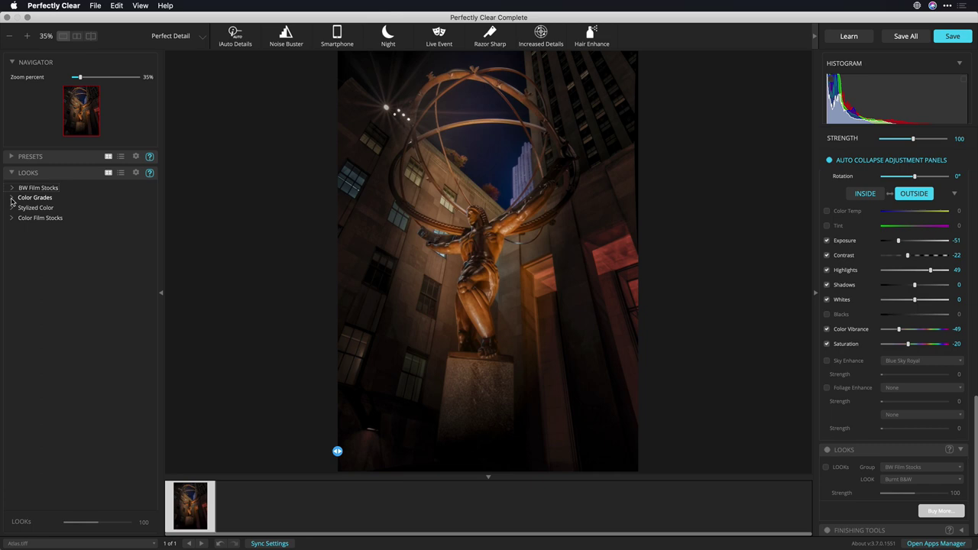
Preview Bleached, Candlelight, Cool Blue HiCon and Cold Steel, then apply Deep Blue at strength 59
{"action": "left_click", "coordinate": [11, 198]}
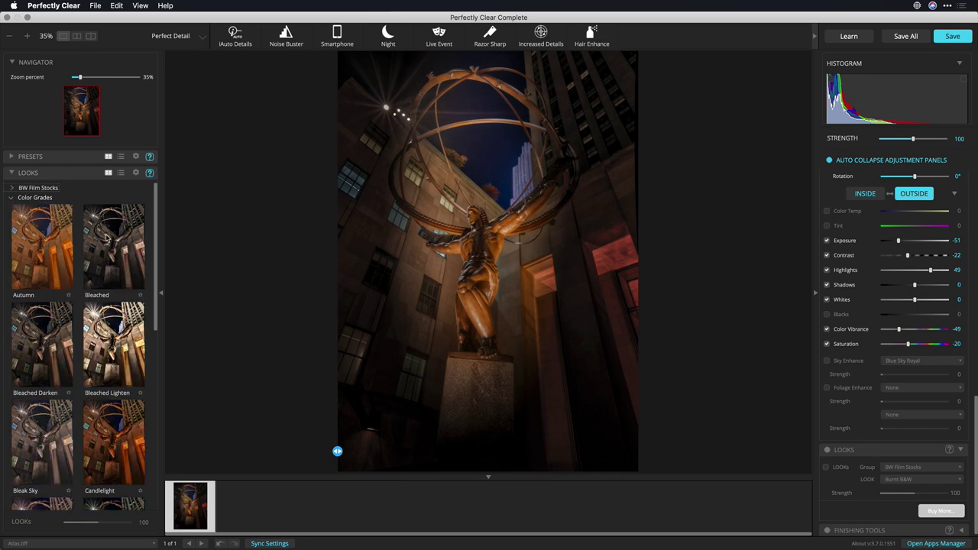
{"action": "left_click", "coordinate": [108, 238]}
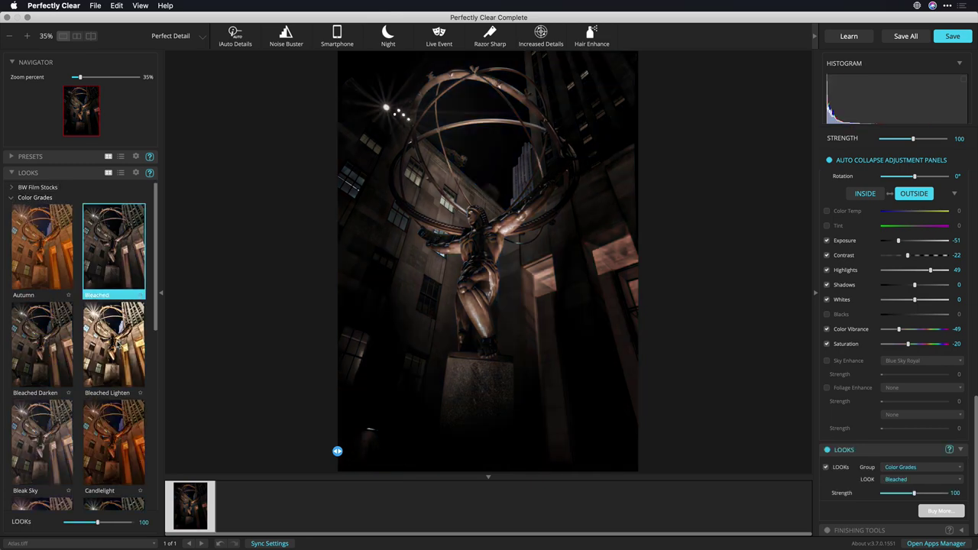
{"action": "left_click", "coordinate": [120, 412]}
{"action": "scroll", "coordinate": [82, 350], "scroll_direction": "down", "scroll_amount": 5}
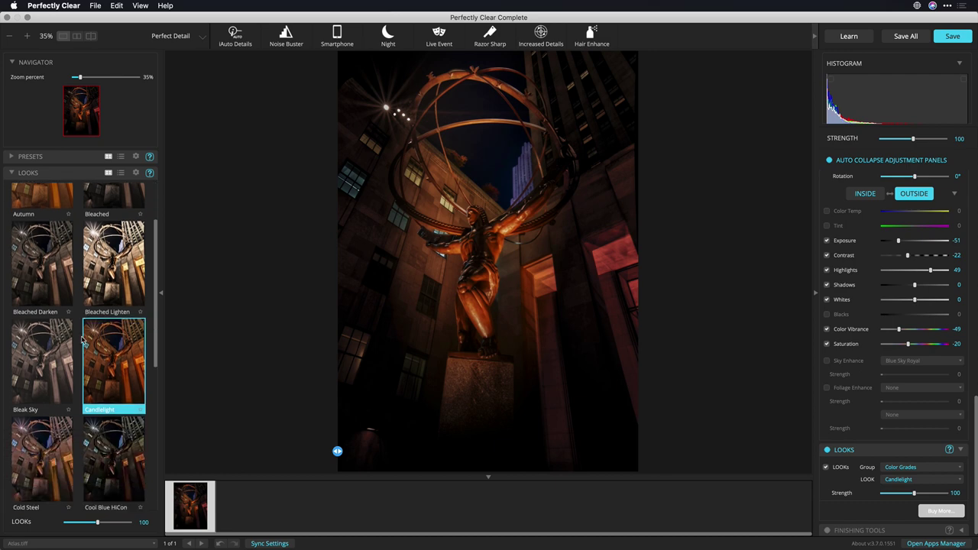
{"action": "left_click", "coordinate": [103, 381]}
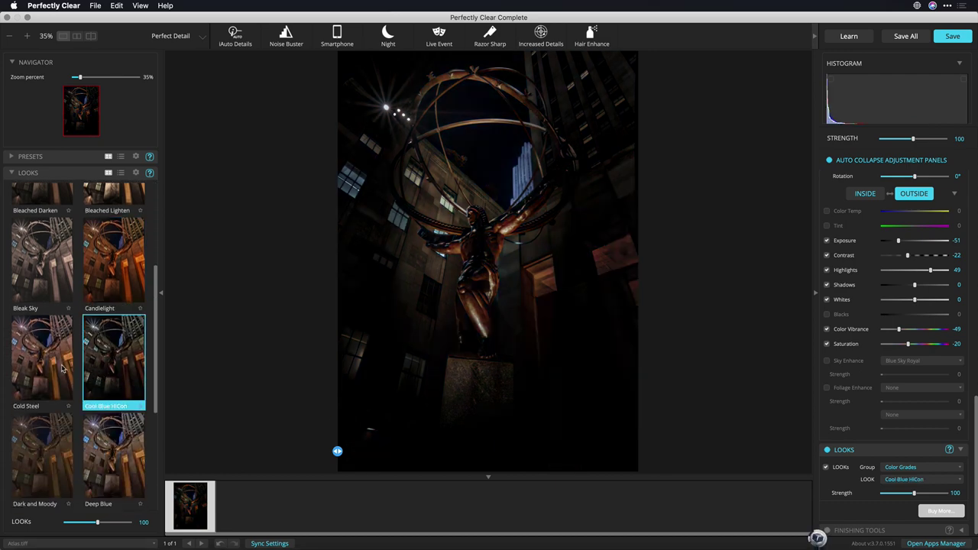
{"action": "left_click", "coordinate": [65, 370]}
{"action": "scroll", "coordinate": [84, 367], "scroll_direction": "down", "scroll_amount": 3}
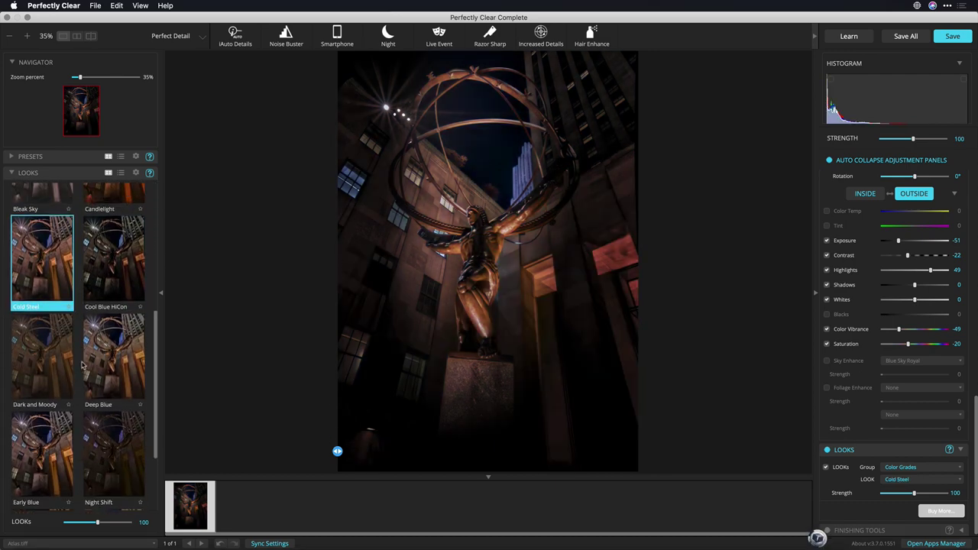
{"action": "left_click", "coordinate": [113, 365]}
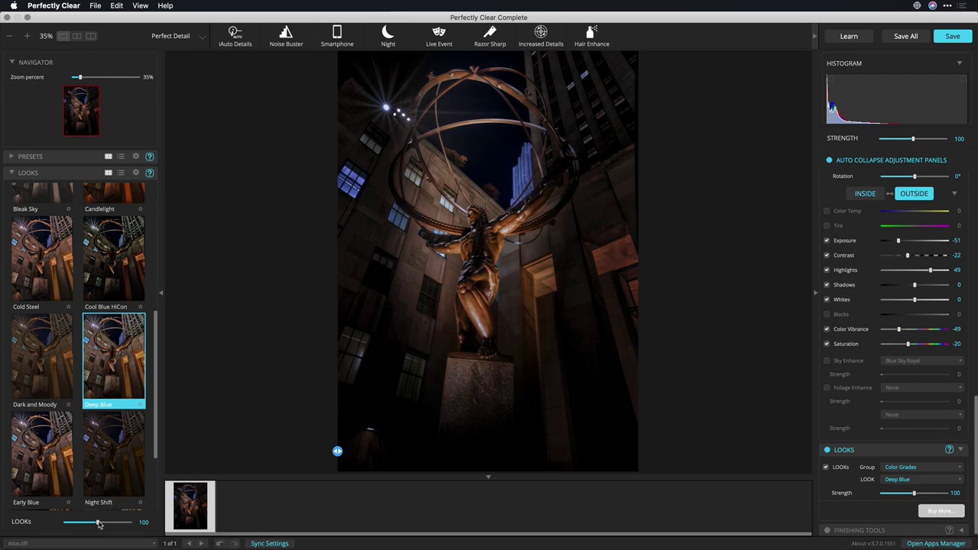
{"action": "mouse_move", "coordinate": [98, 526]}
{"action": "left_mouse_down"}
{"action": "mouse_move", "coordinate": [109, 525]}
{"action": "mouse_move", "coordinate": [84, 523]}
{"action": "left_mouse_up"}
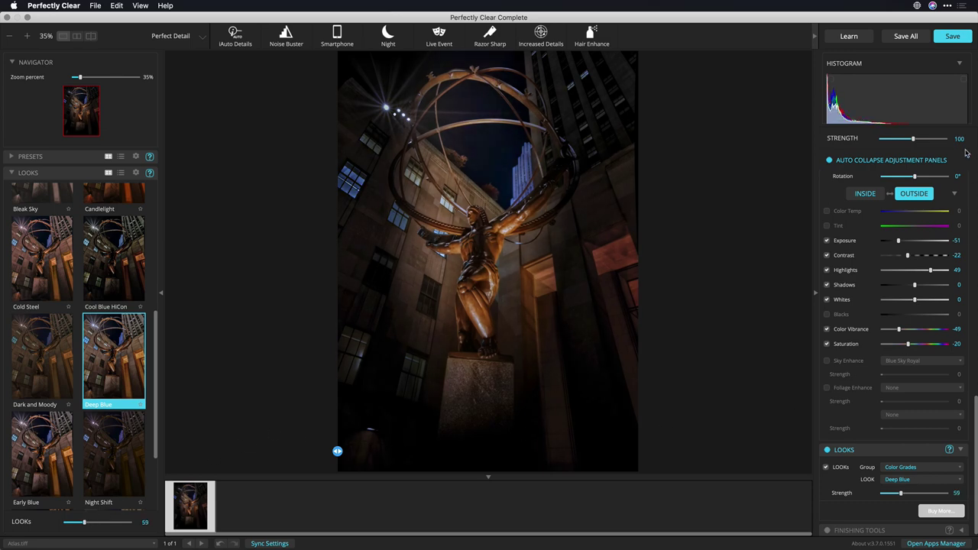
Save as Atlas_PerfectlyClear.tif in TIFF 8bpp with Adobe RGB output, keeping the photo open
{"action": "left_click", "coordinate": [952, 35]}
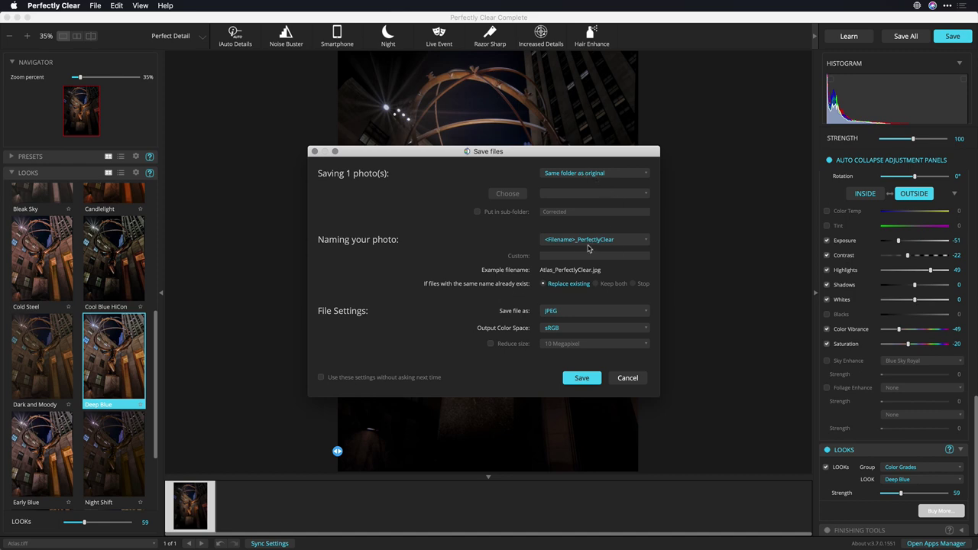
{"action": "left_click", "coordinate": [587, 313]}
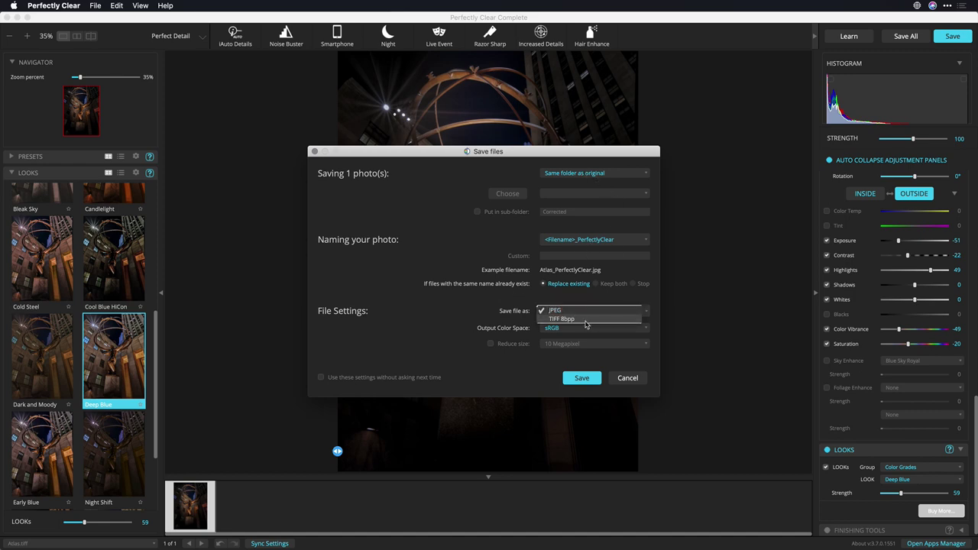
{"action": "left_click", "coordinate": [585, 321]}
{"action": "left_click", "coordinate": [572, 329]}
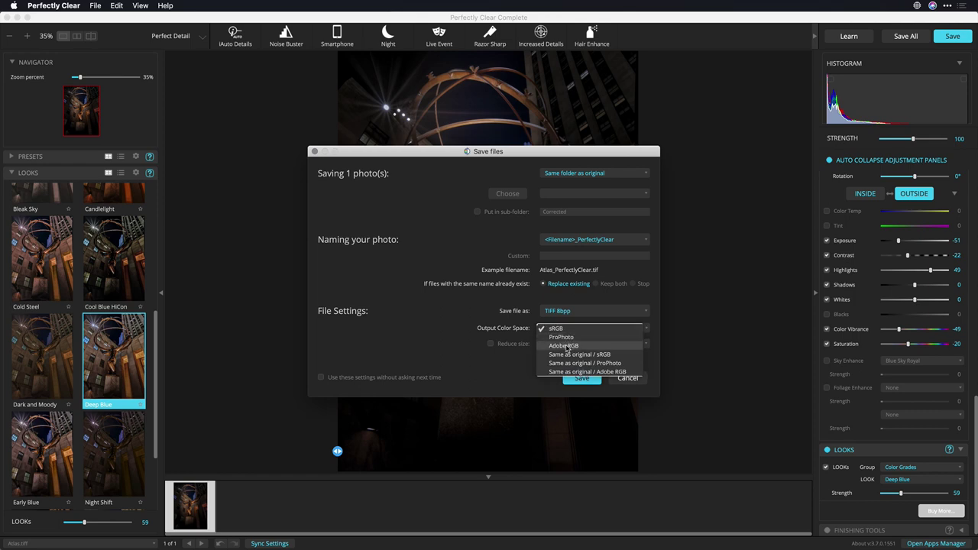
{"action": "left_click", "coordinate": [569, 348]}
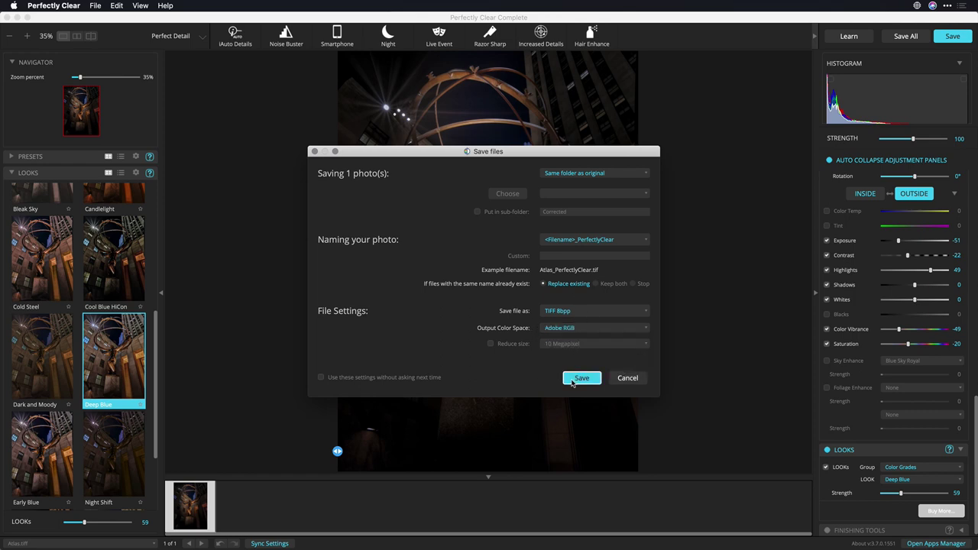
{"action": "left_click", "coordinate": [581, 378]}
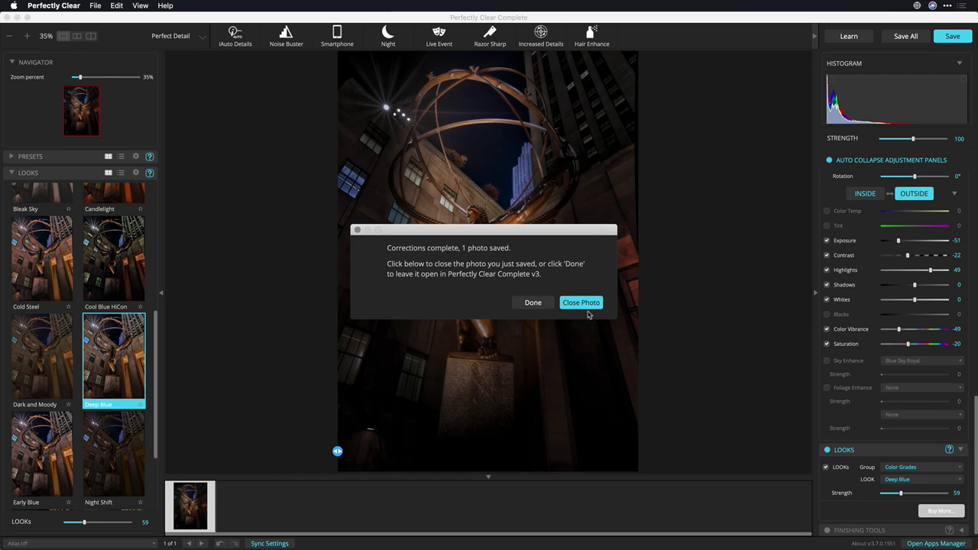
{"action": "left_click", "coordinate": [545, 303]}
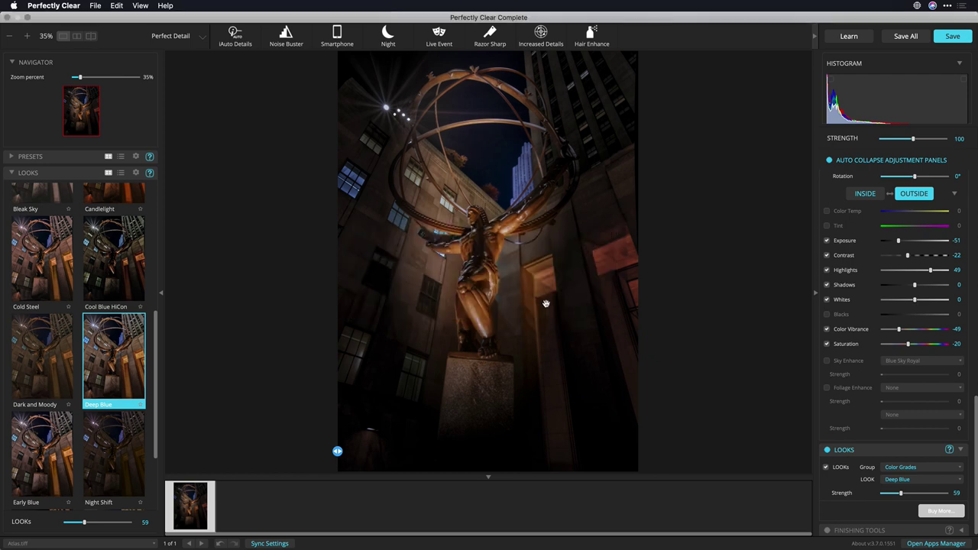